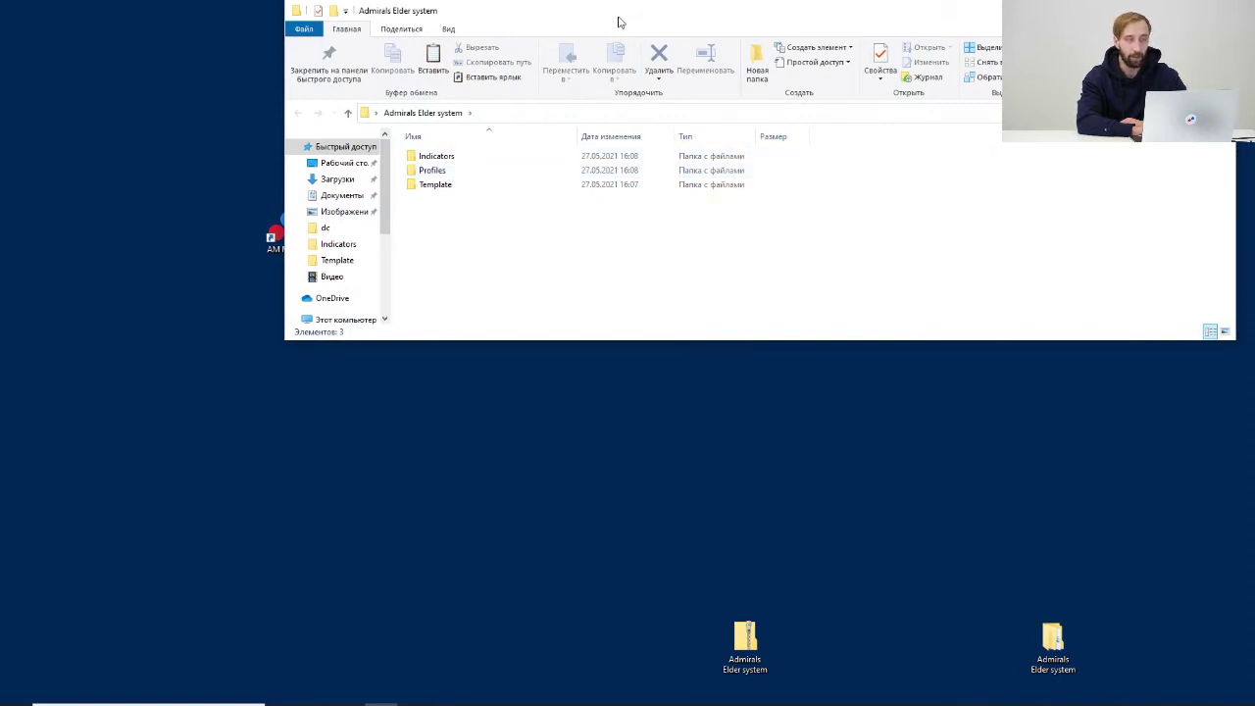
Move the Admirals Elder system folder window slightly to the right
{"action": "left_click_drag", "start_coordinate": [619, 22], "coordinate": [651, 23]}
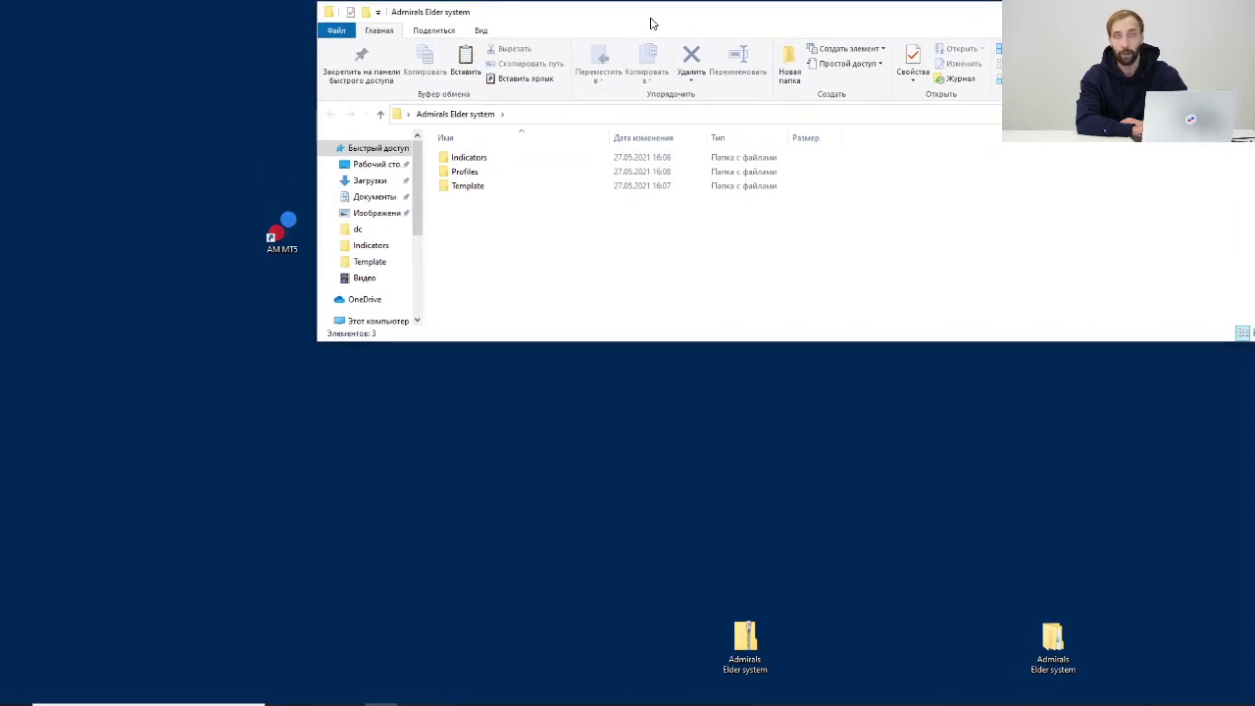
Launch AM MT5 and open its data folder's MQL5\Indicators folder in Explorer
{"action": "left_click", "coordinate": [290, 241]}
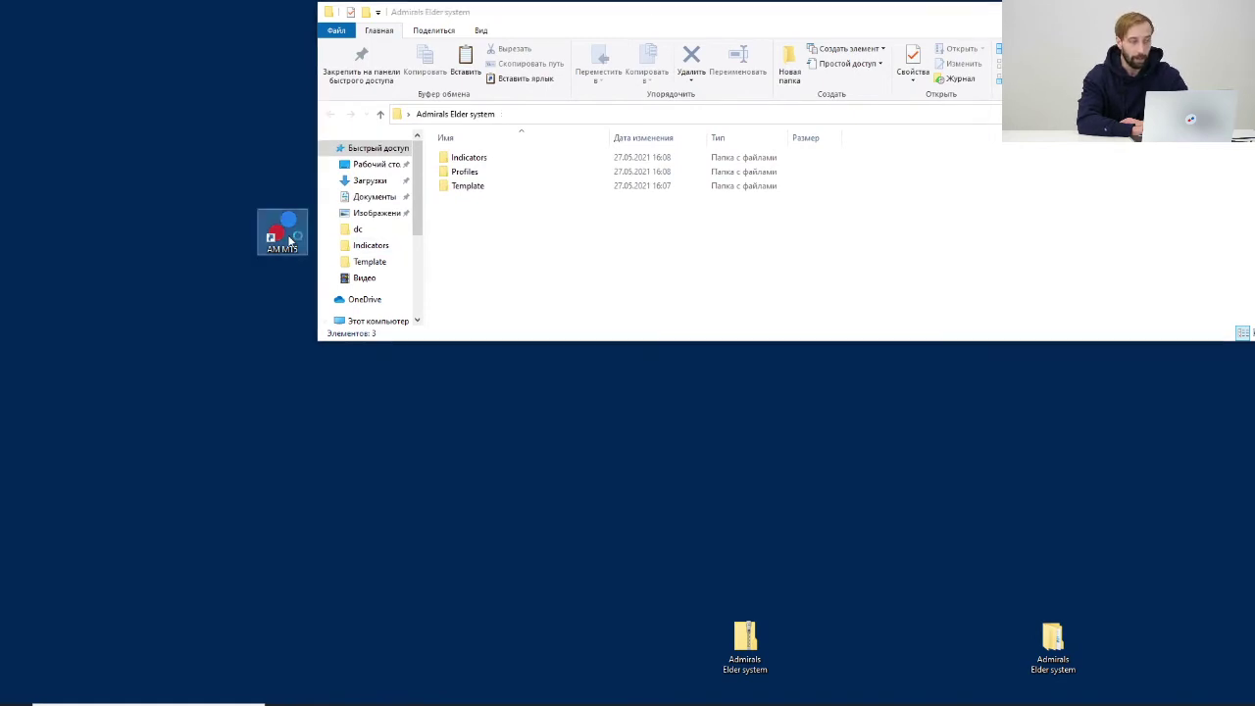
{"action": "double_click", "coordinate": [290, 241]}
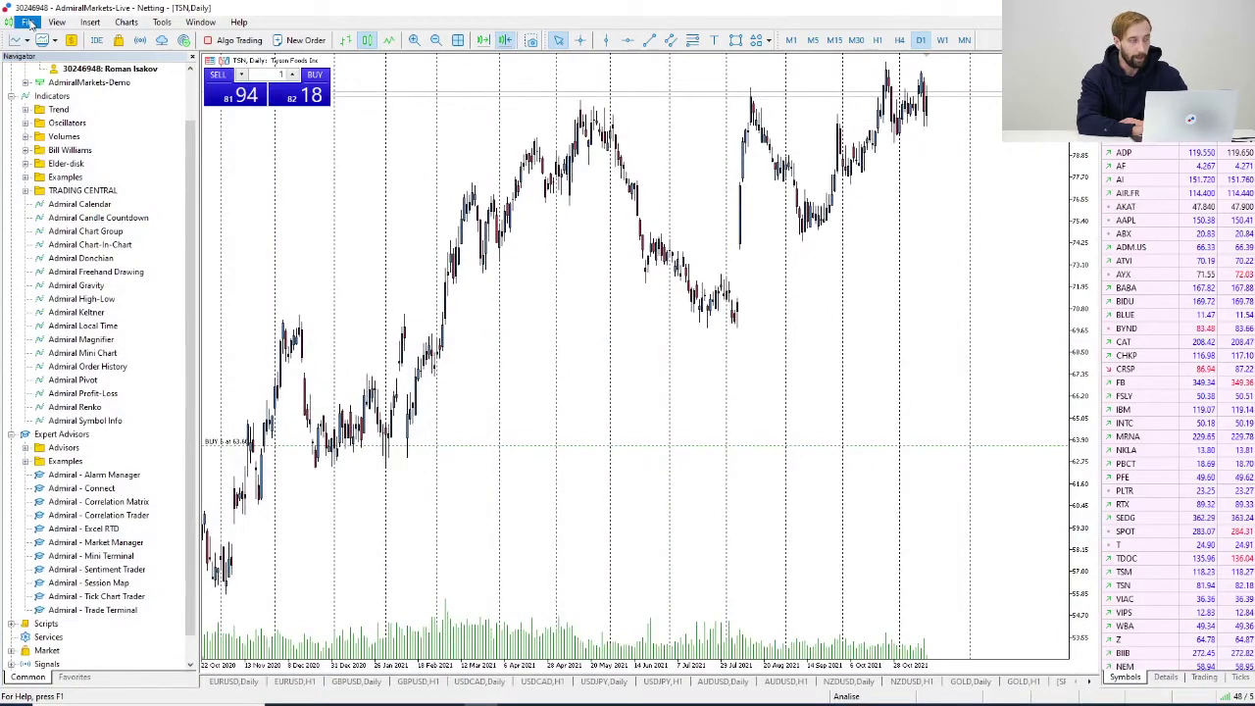
{"action": "left_click", "coordinate": [30, 23]}
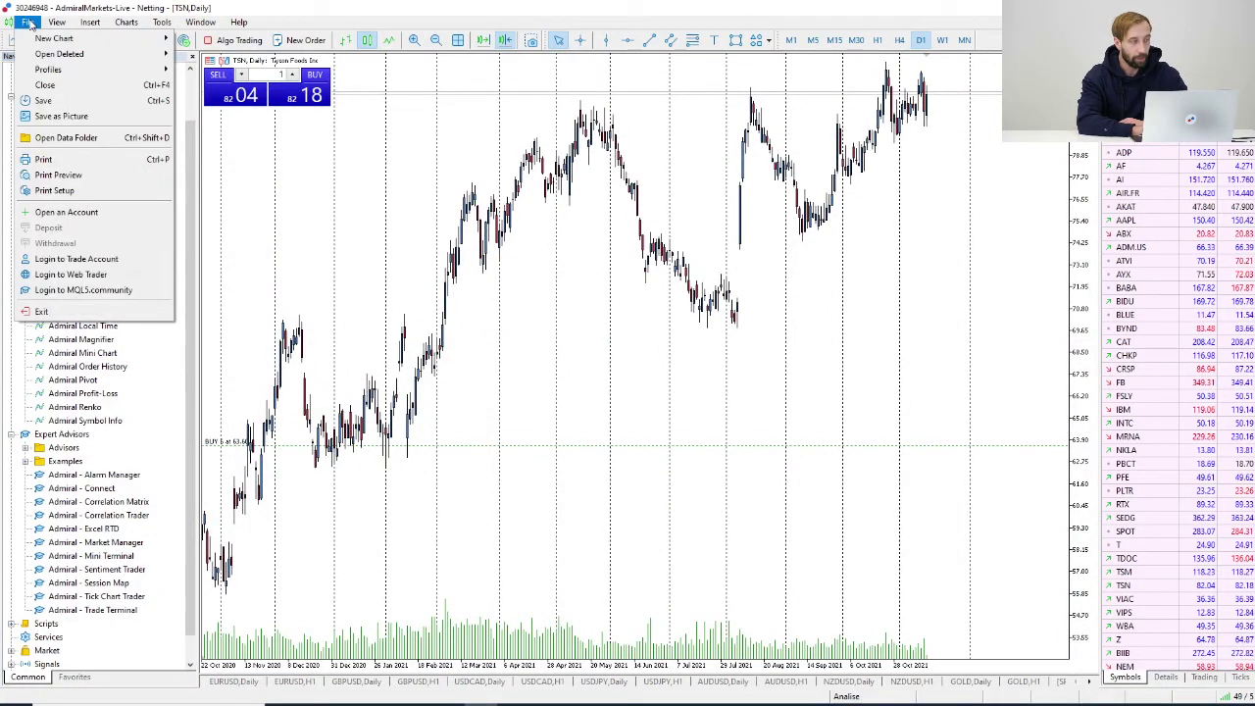
{"action": "left_click", "coordinate": [65, 137]}
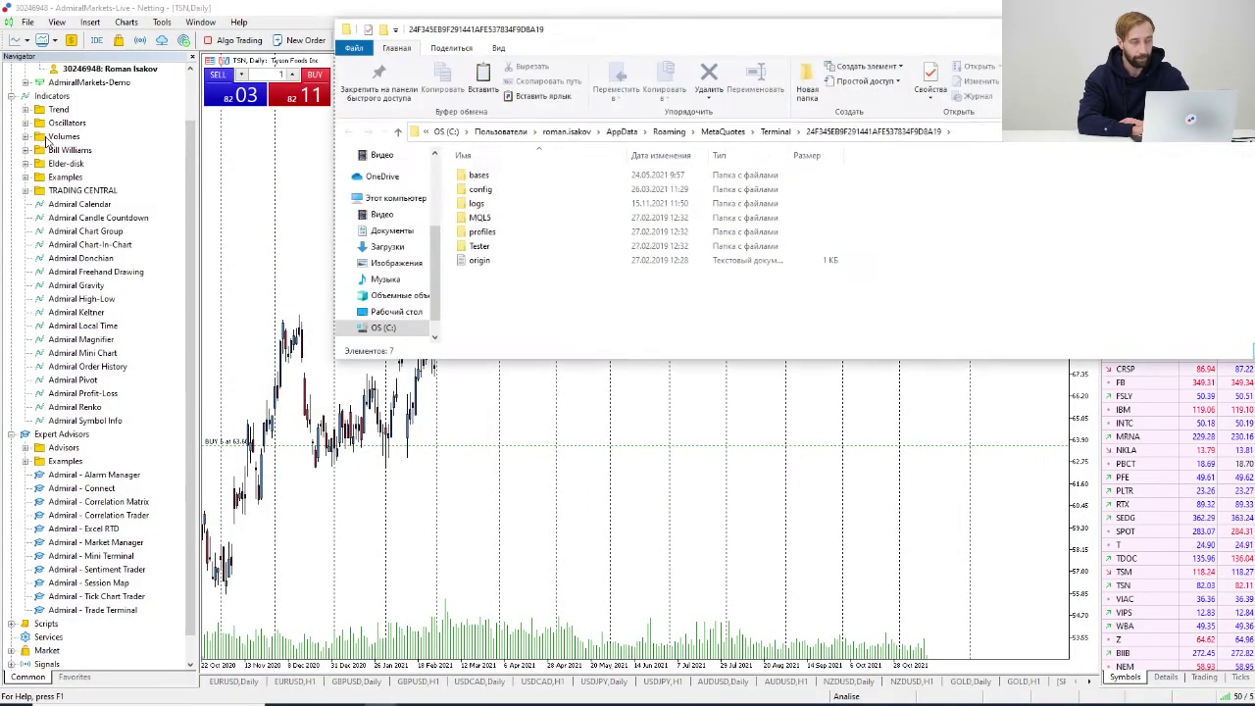
{"action": "double_click", "coordinate": [491, 218]}
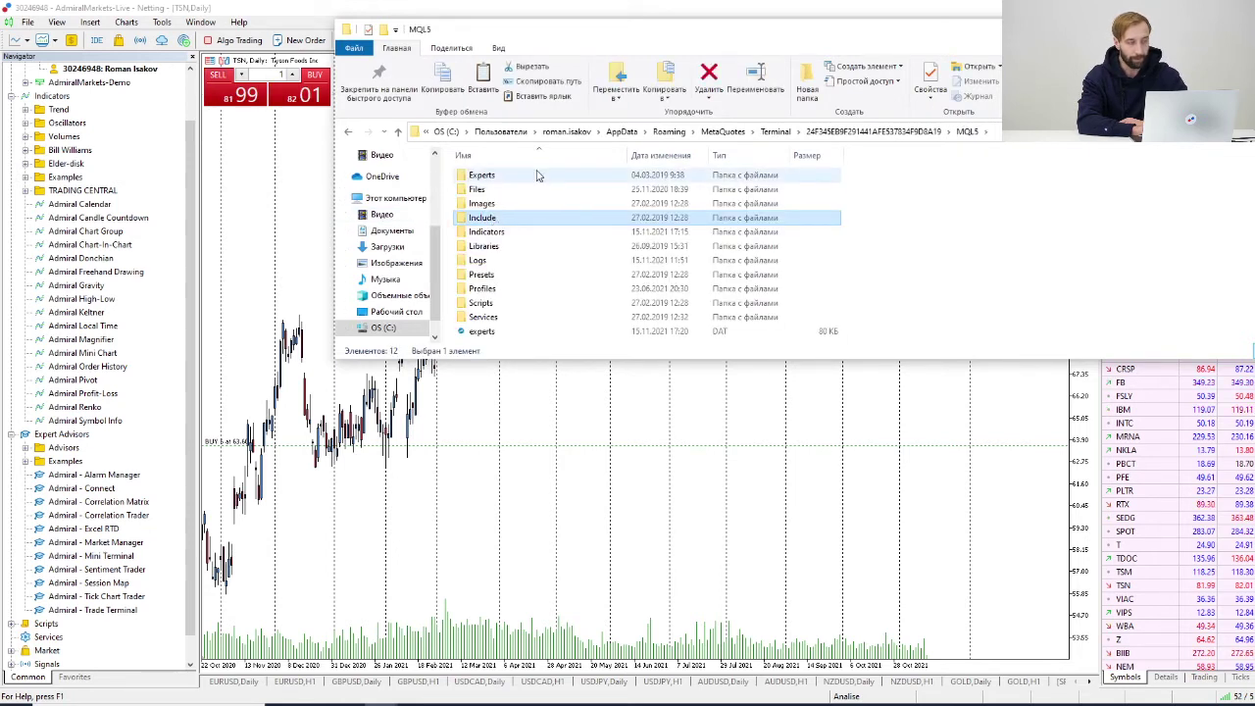
{"action": "double_click", "coordinate": [488, 232]}
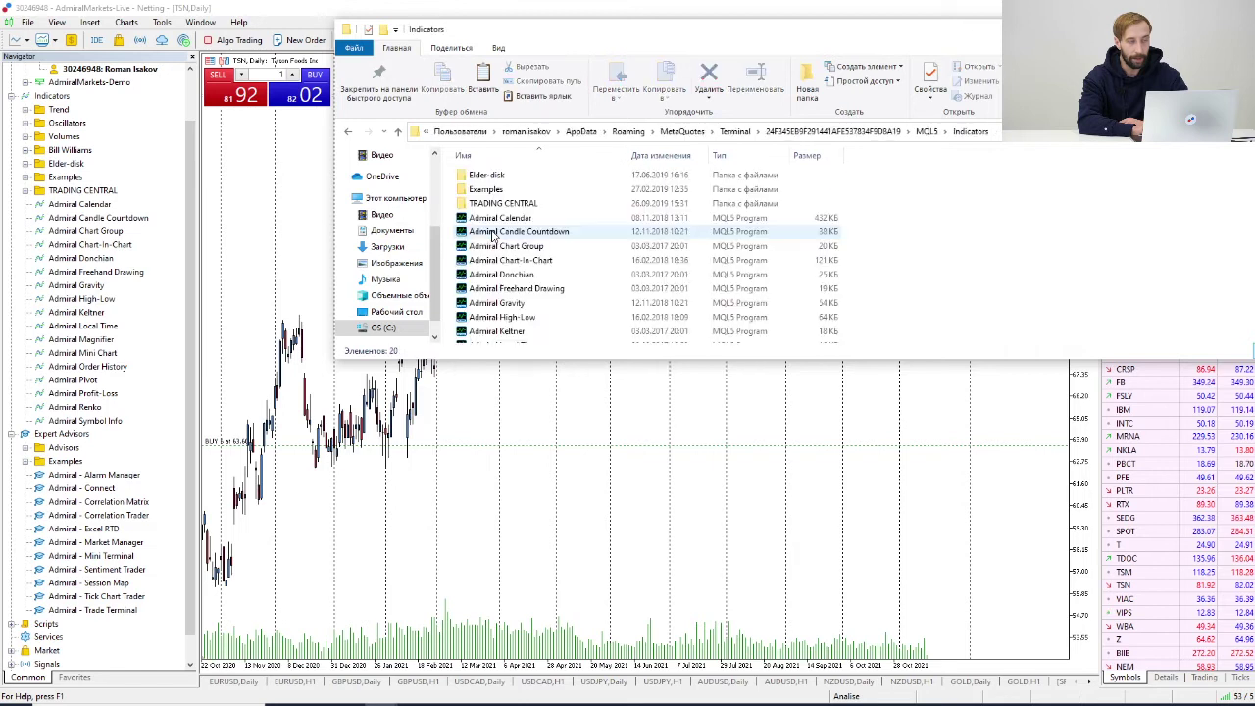
Move all four Elder indicator files from the package's Indicators folder into MQL5\Indicators
{"action": "key", "text": "alt+Tab"}
{"action": "key", "text": "alt+Tab"}
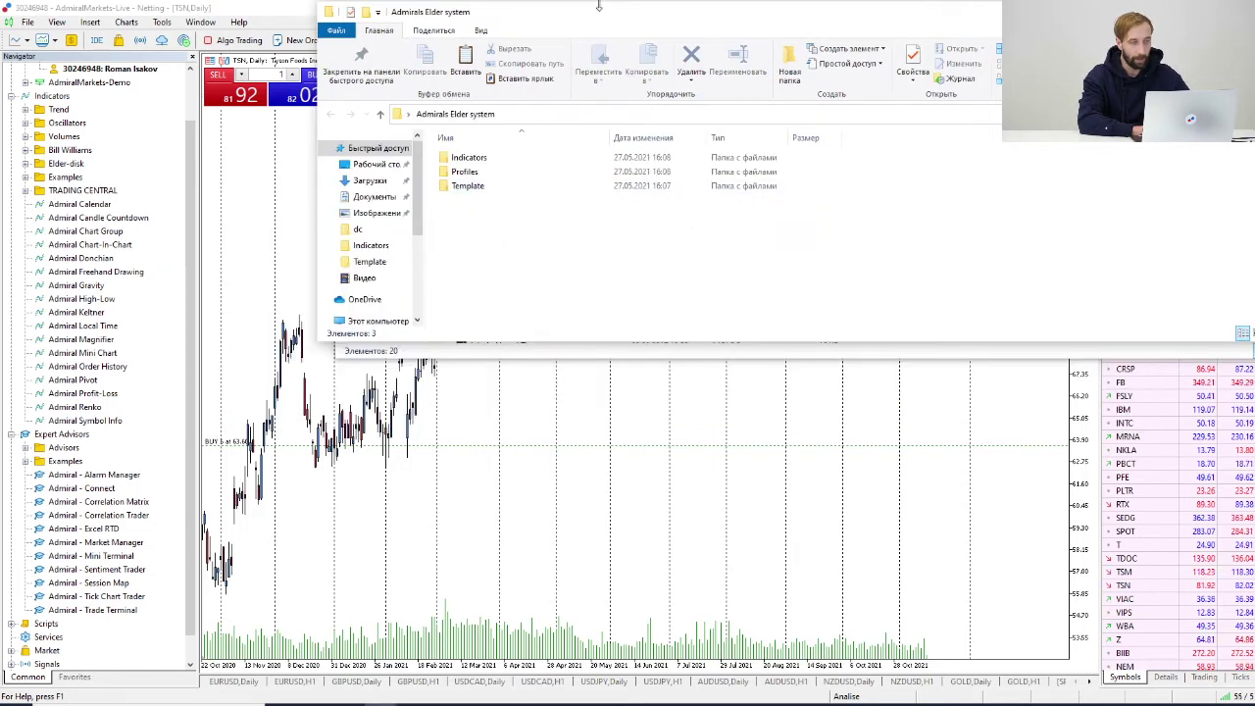
{"action": "left_click_drag", "start_coordinate": [599, 7], "coordinate": [567, 373]}
{"action": "double_click", "coordinate": [477, 506]}
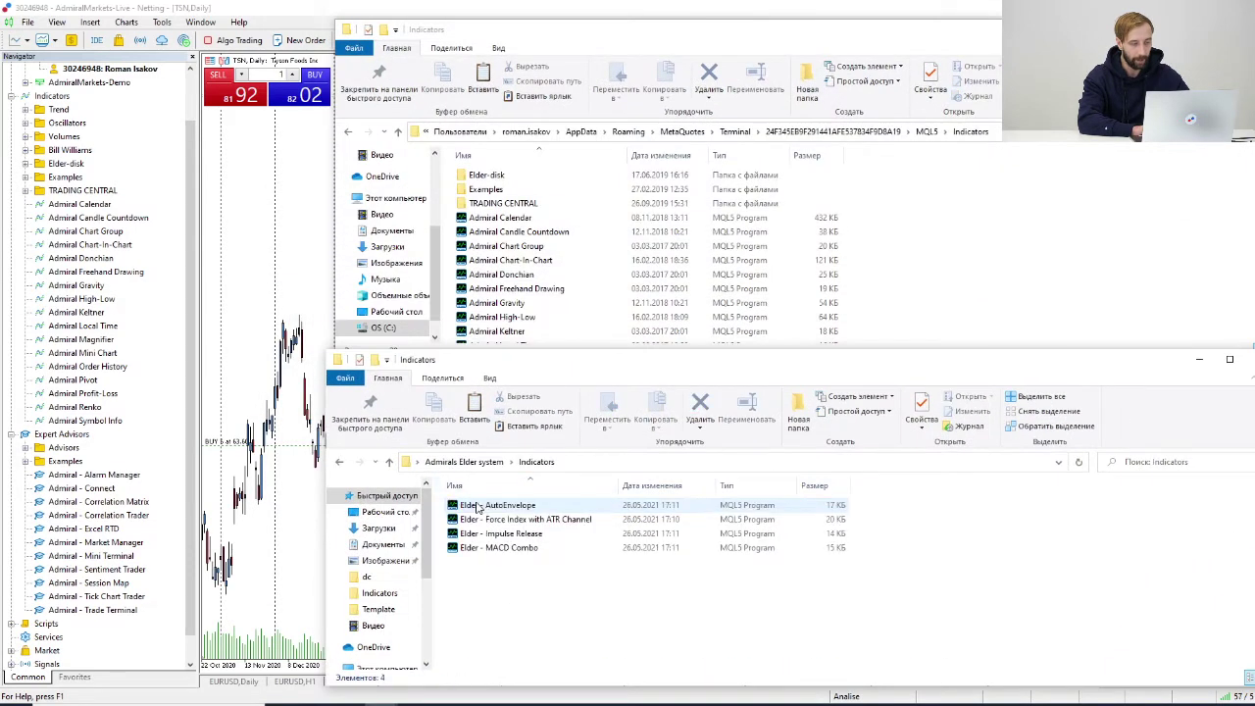
{"action": "key", "text": "ctrl+a"}
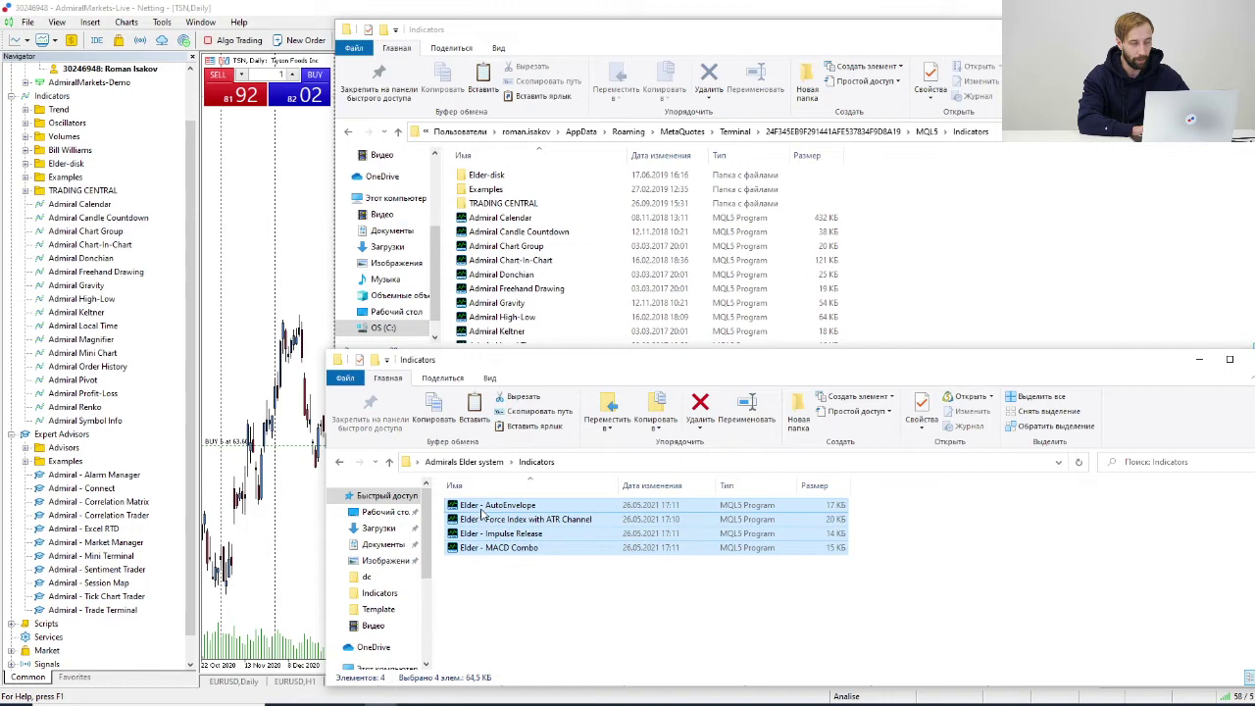
{"action": "left_click_drag", "start_coordinate": [480, 512], "coordinate": [564, 275]}
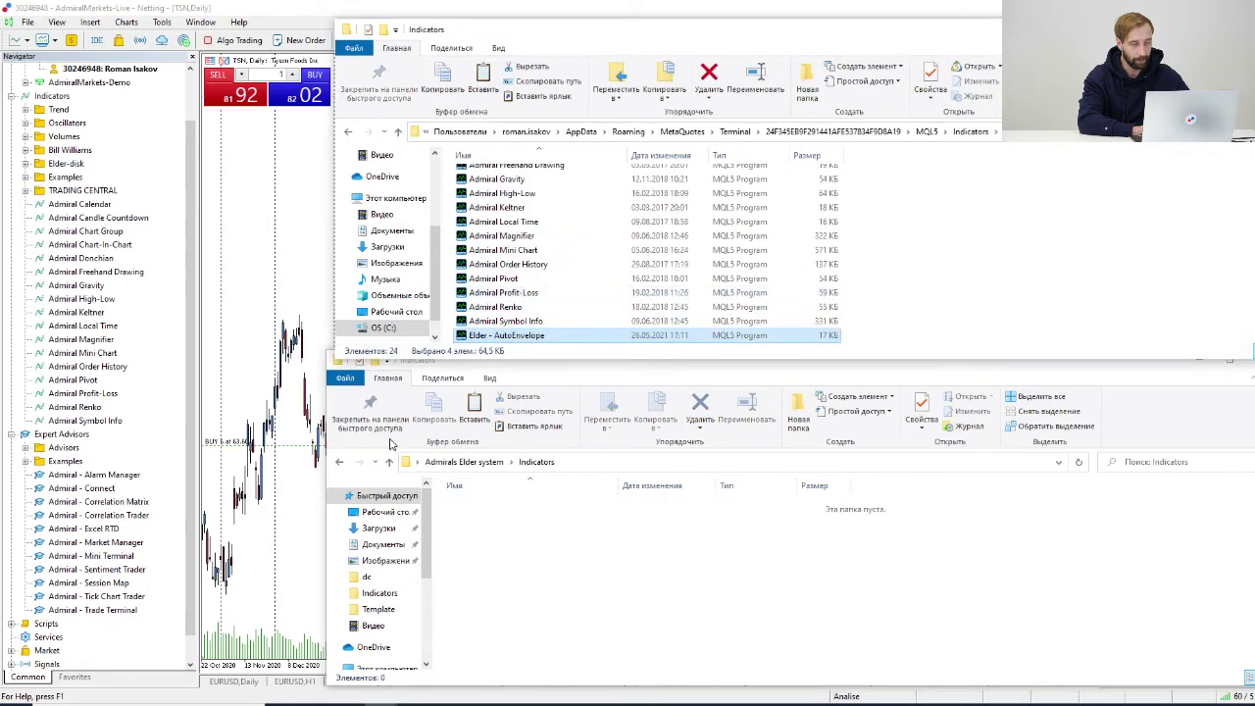
Paste the Admirals - Elder system profile folder into MQL5\Profiles\Charts
{"action": "left_click", "coordinate": [339, 463]}
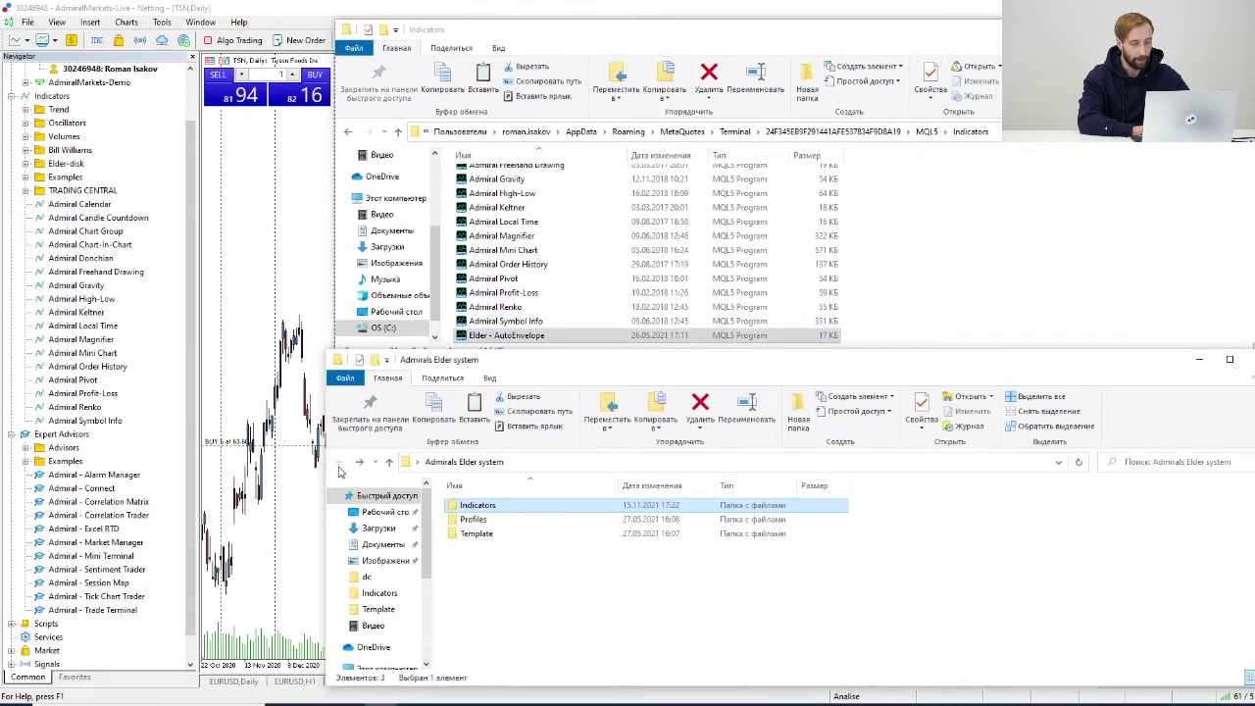
{"action": "double_click", "coordinate": [474, 520]}
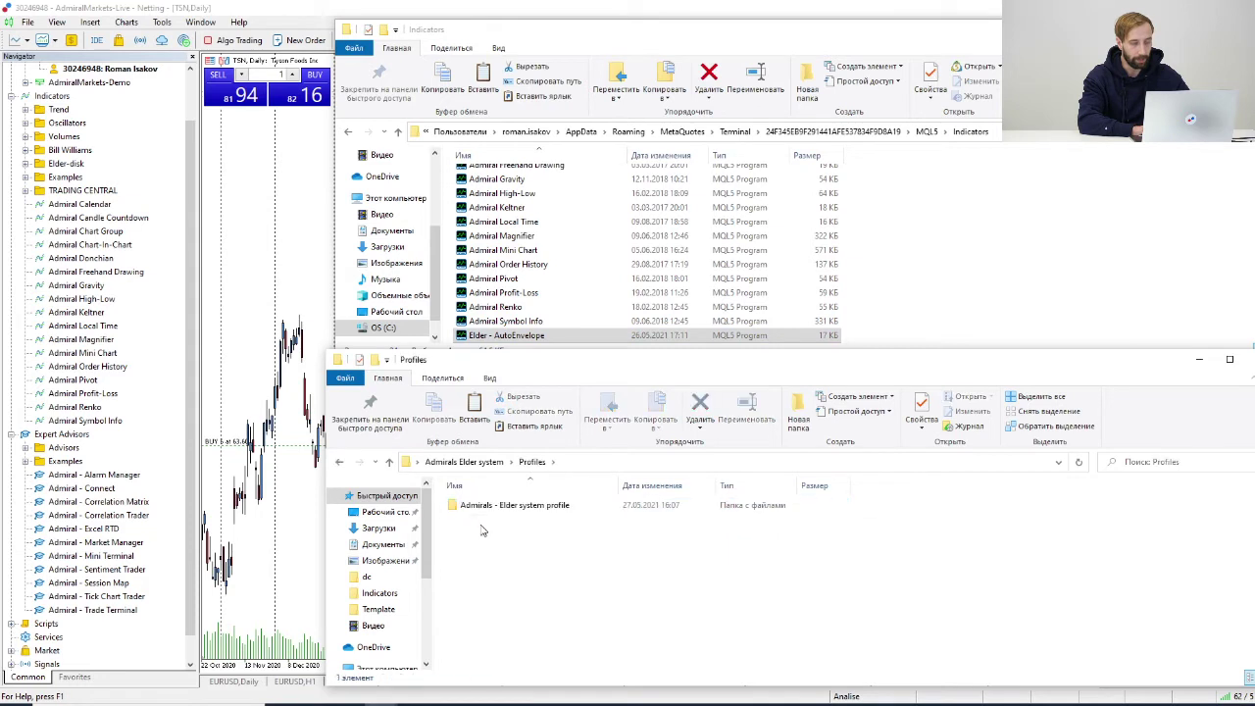
{"action": "left_click", "coordinate": [517, 507]}
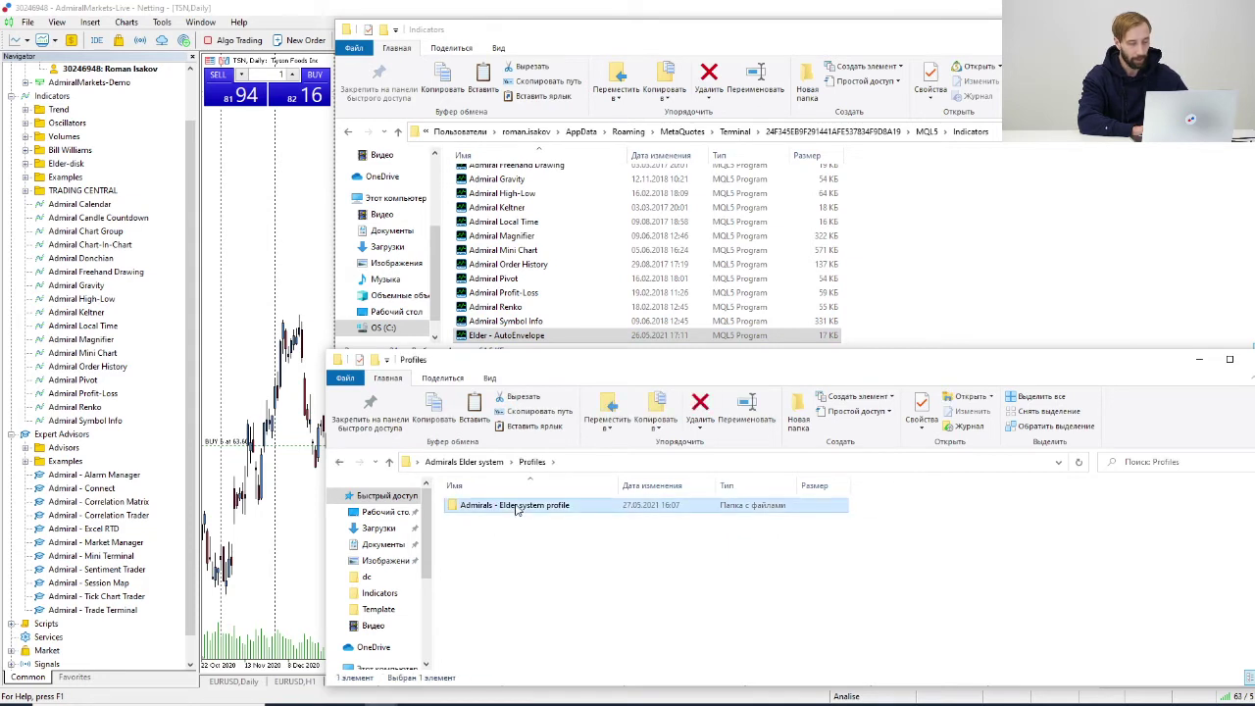
{"action": "left_click", "coordinate": [348, 133]}
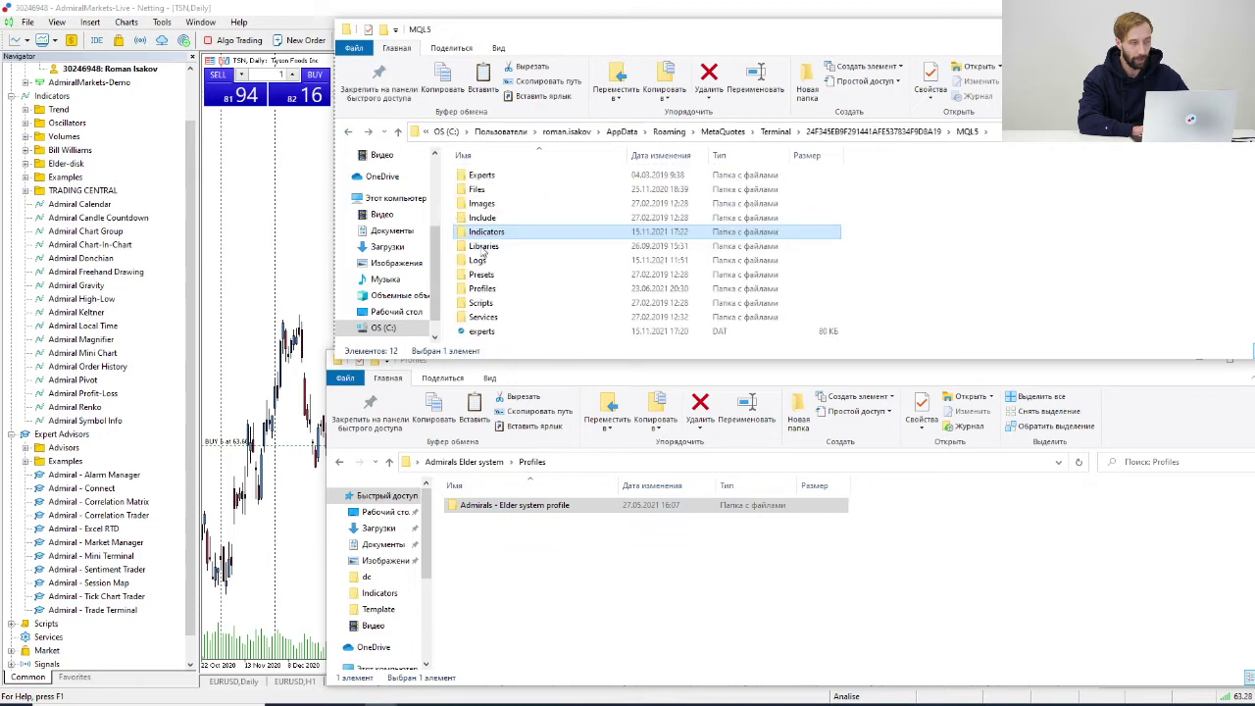
{"action": "double_click", "coordinate": [486, 289]}
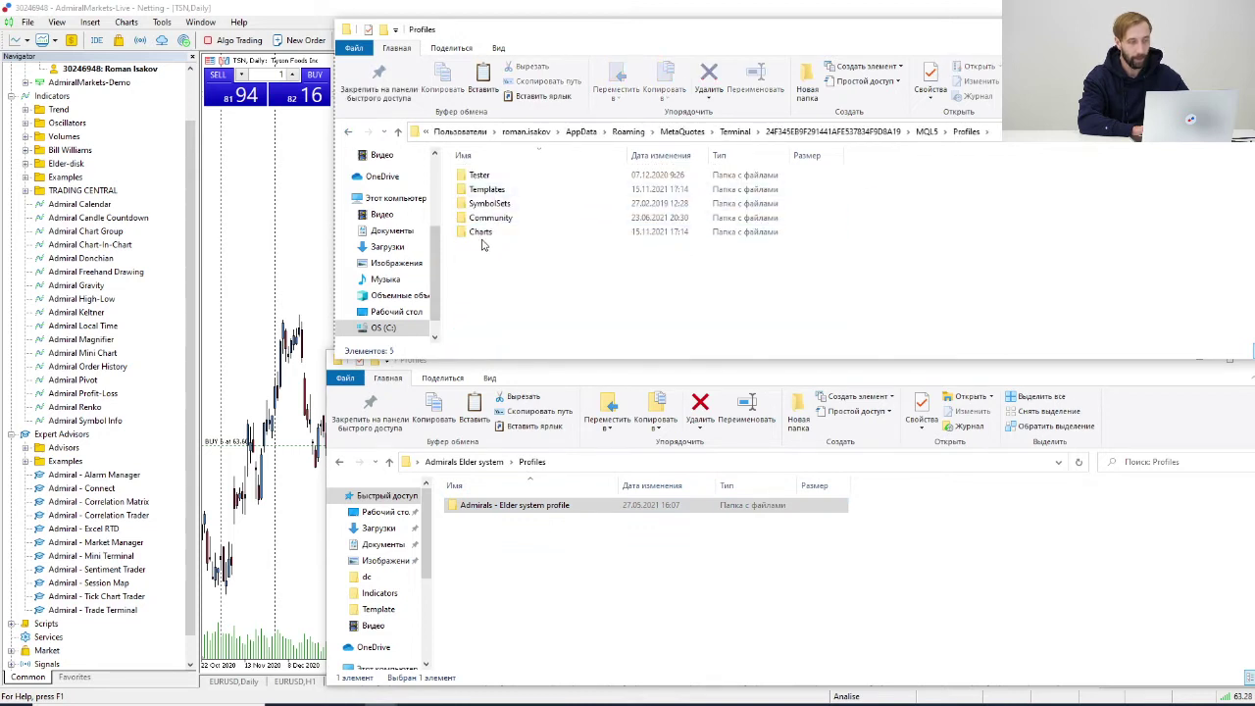
{"action": "double_click", "coordinate": [480, 232]}
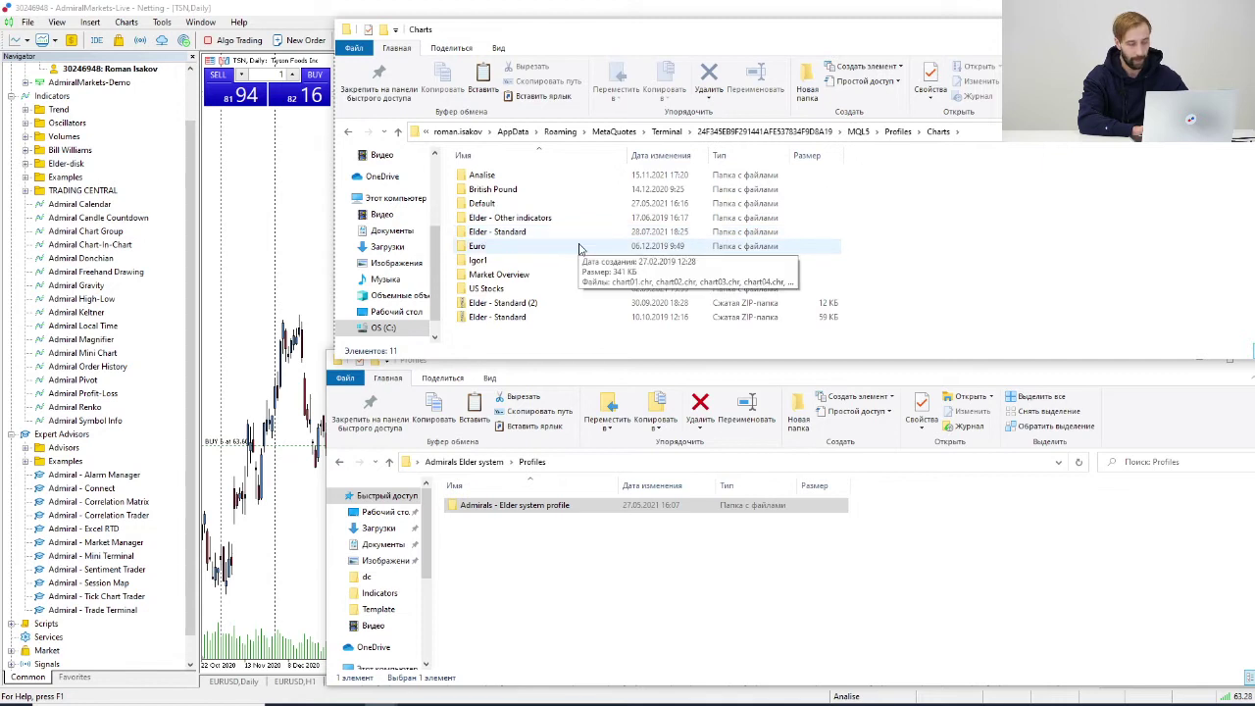
{"action": "key", "text": "ctrl+v"}
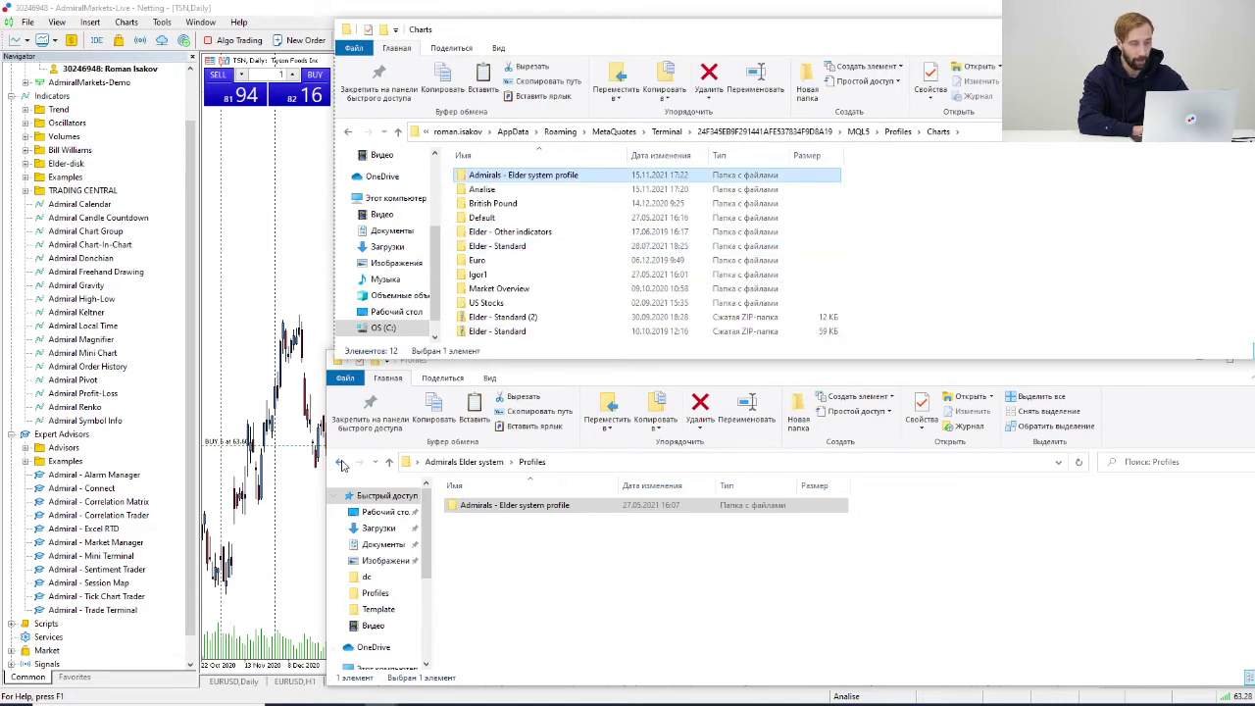
Paste the Admirals - Elder system.tpl file into Profiles\Templates, then return to MetaTrader 5
{"action": "left_click", "coordinate": [341, 463]}
{"action": "double_click", "coordinate": [472, 535]}
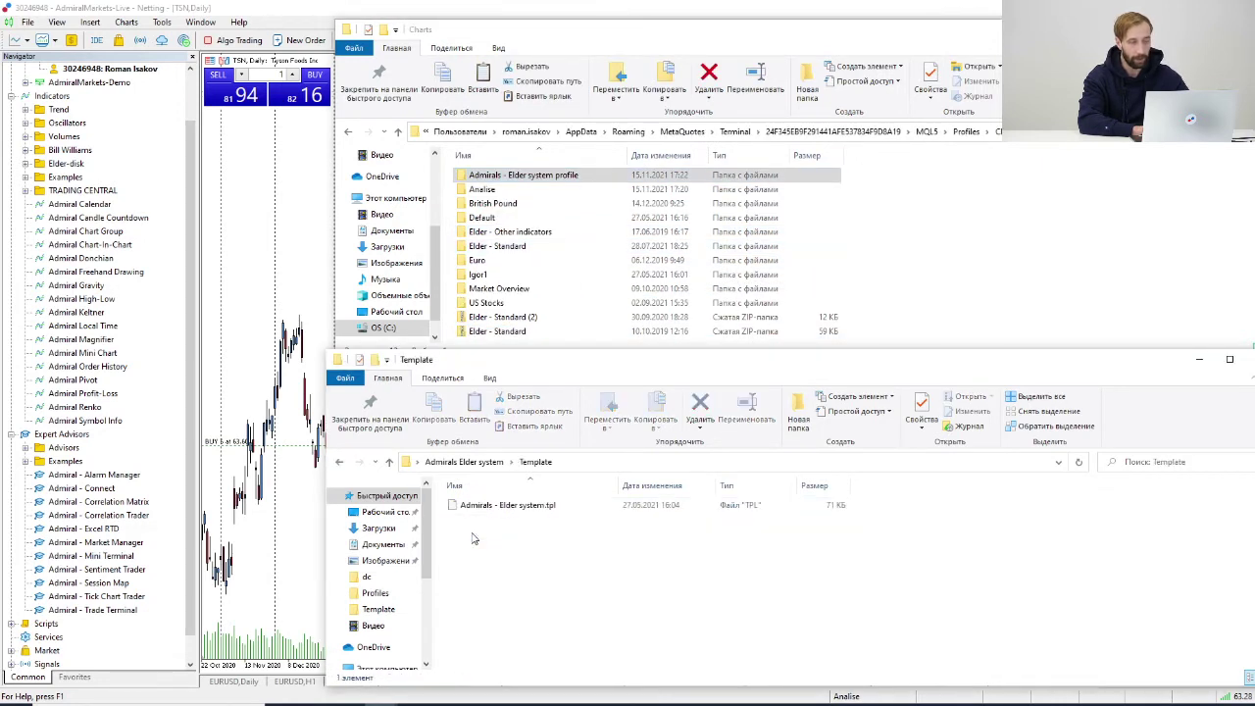
{"action": "left_click", "coordinate": [485, 506]}
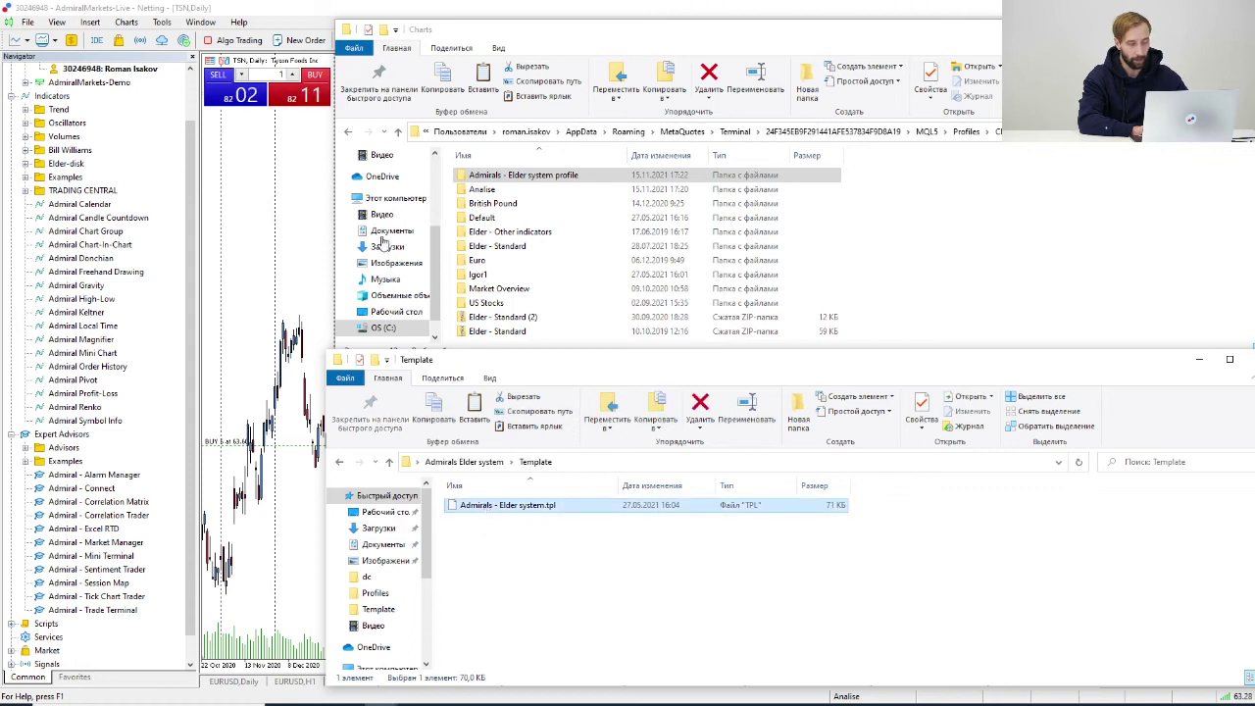
{"action": "left_click", "coordinate": [461, 35]}
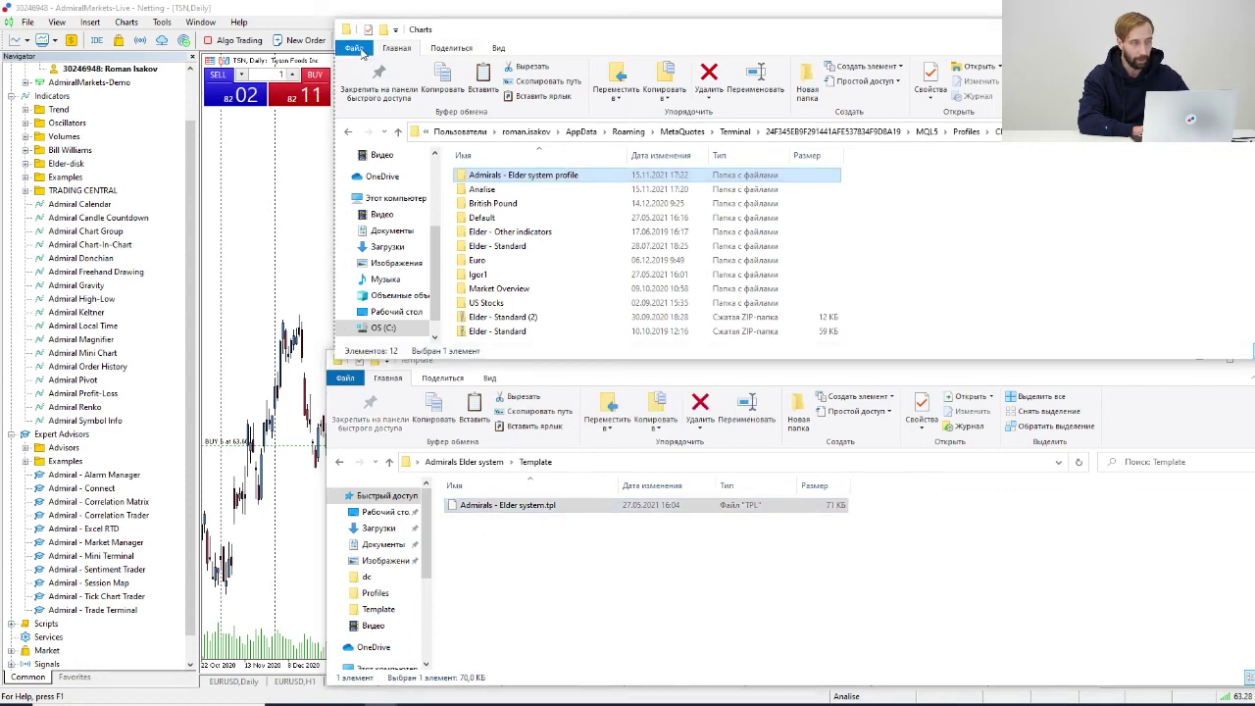
{"action": "left_click", "coordinate": [348, 131]}
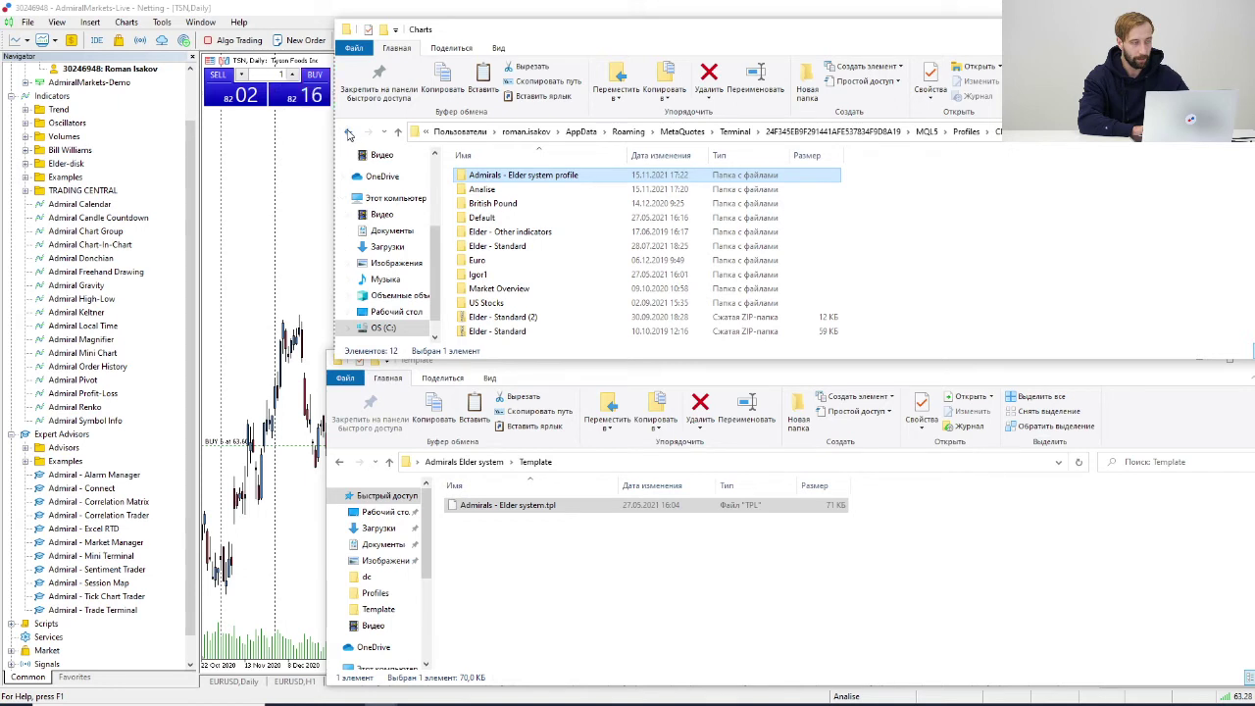
{"action": "double_click", "coordinate": [486, 190]}
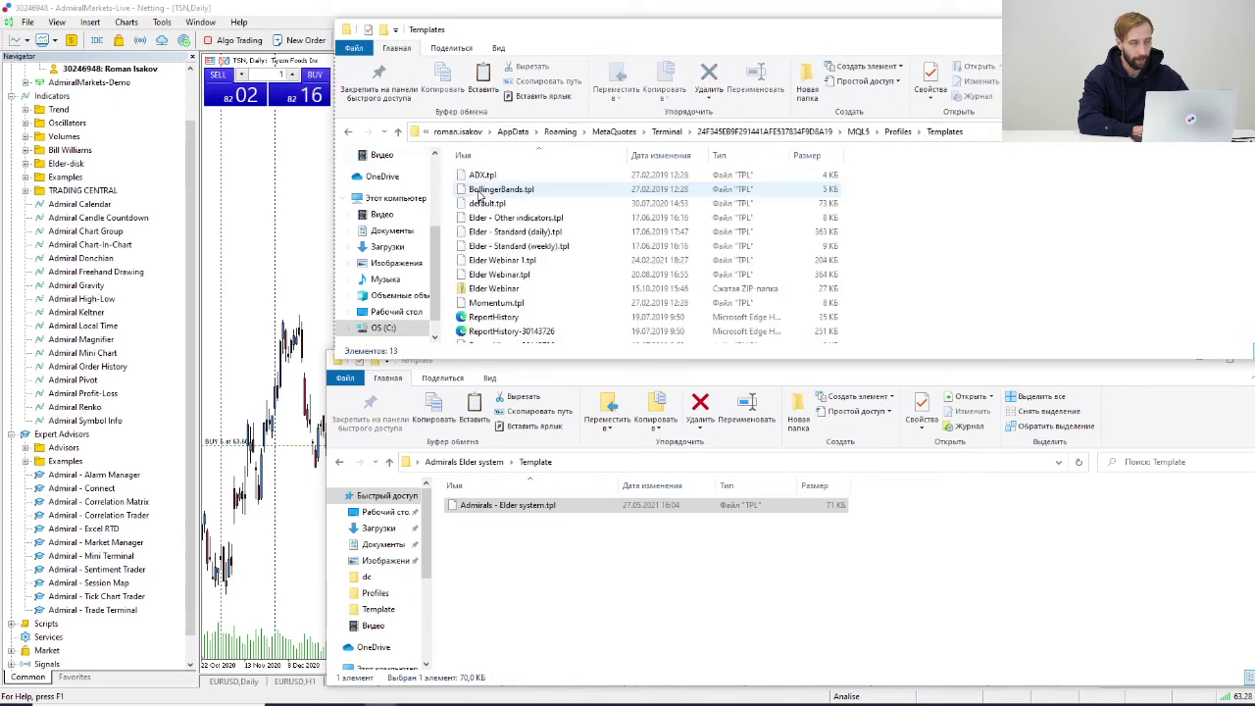
{"action": "key", "text": "ctrl+v"}
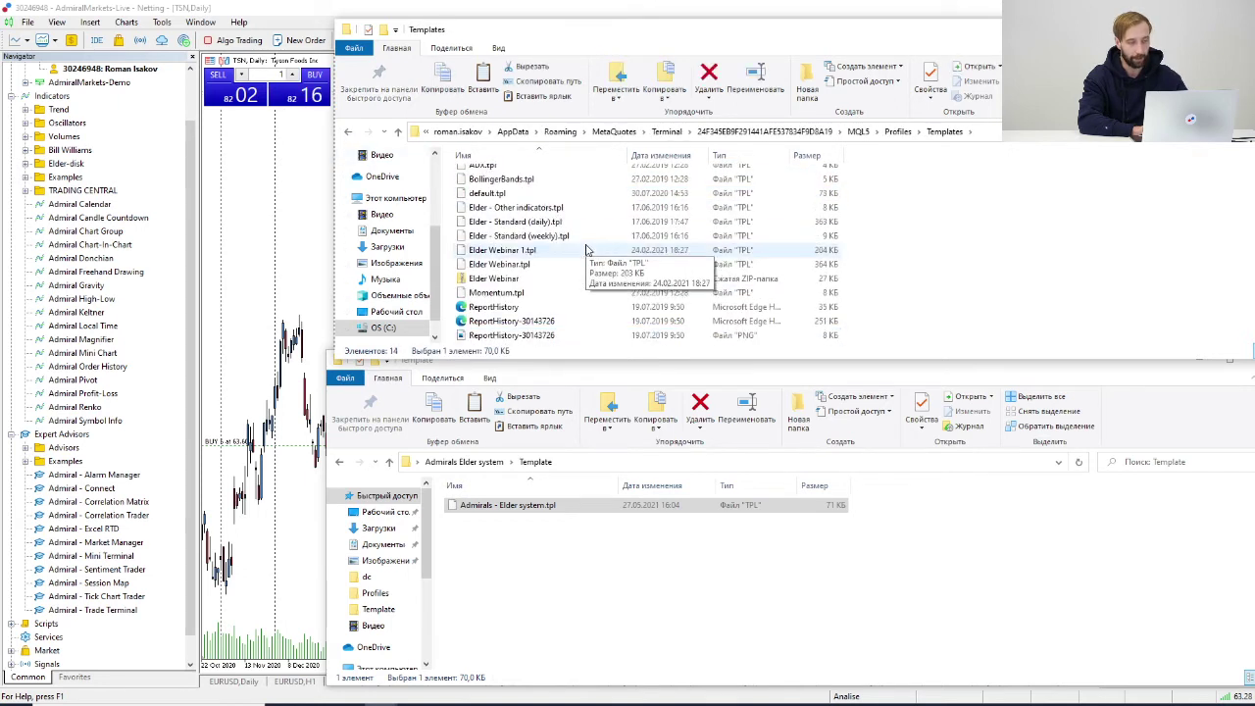
{"action": "left_click", "coordinate": [282, 232]}
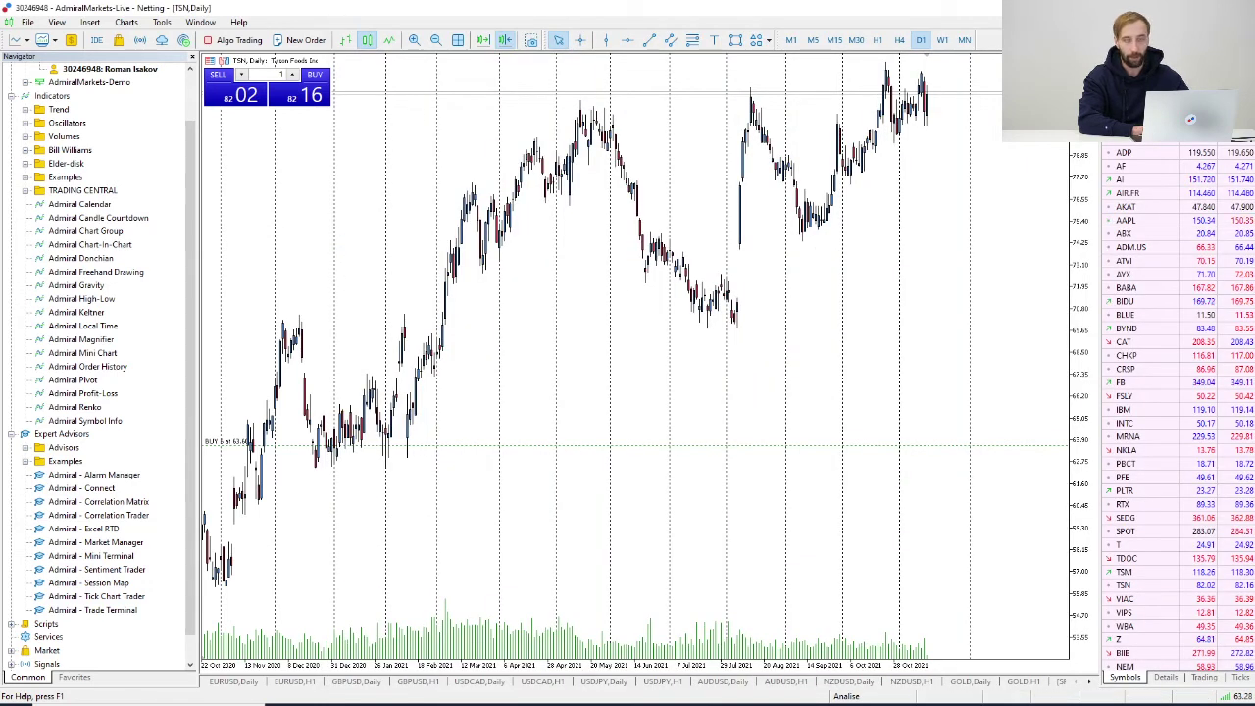
Close MetaTrader 5 and relaunch it so the Elder indicators load
{"action": "key", "text": "alt+F4"}
{"action": "left_click", "coordinate": [283, 233]}
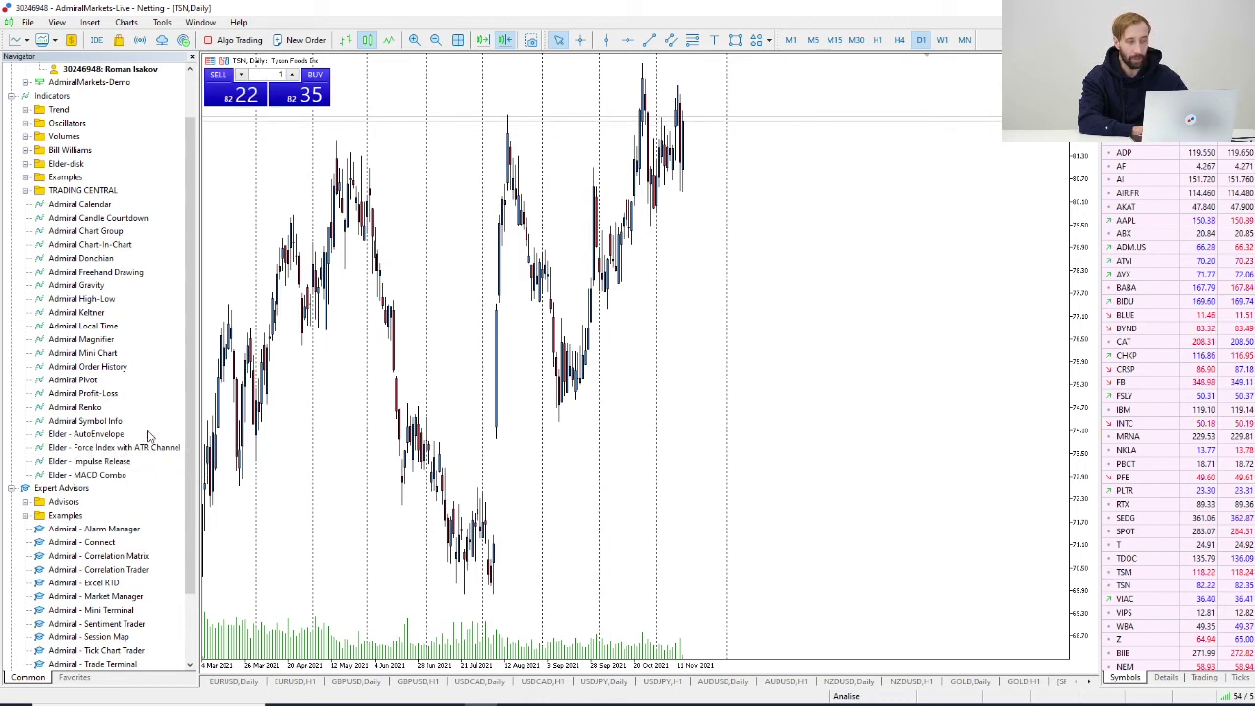
Load the Admirals - Elder system profile from the File menu
{"action": "left_click", "coordinate": [29, 22]}
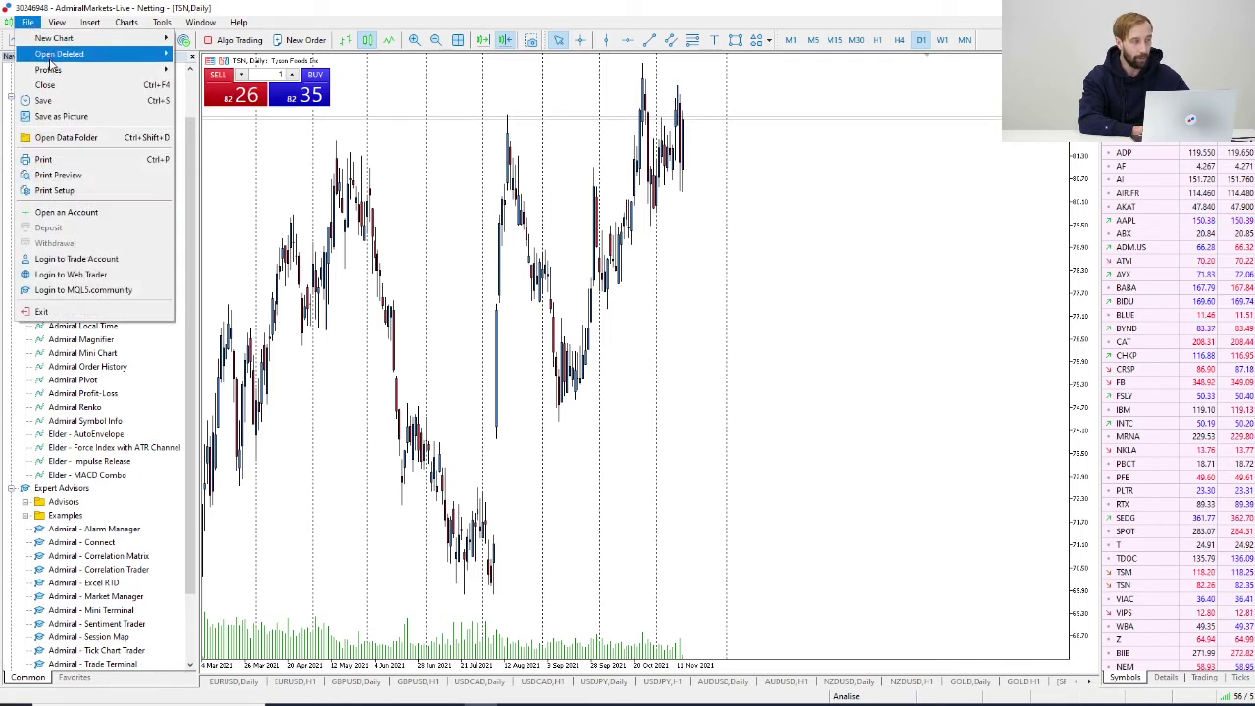
{"action": "mouse_move", "coordinate": [59, 69]}
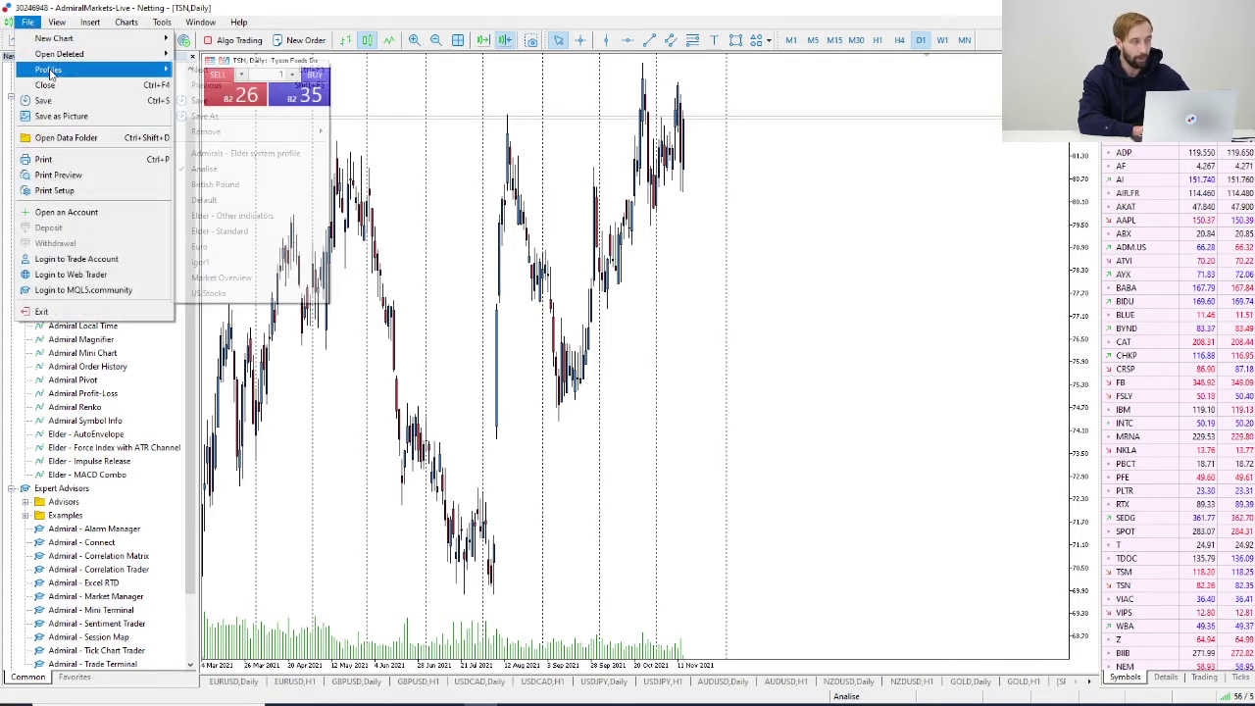
{"action": "left_click", "coordinate": [223, 154]}
Drag VOO from Market Watch onto the daily and weekly charts
{"action": "scroll", "coordinate": [1150, 643], "scroll_direction": "down", "scroll_amount": 2}
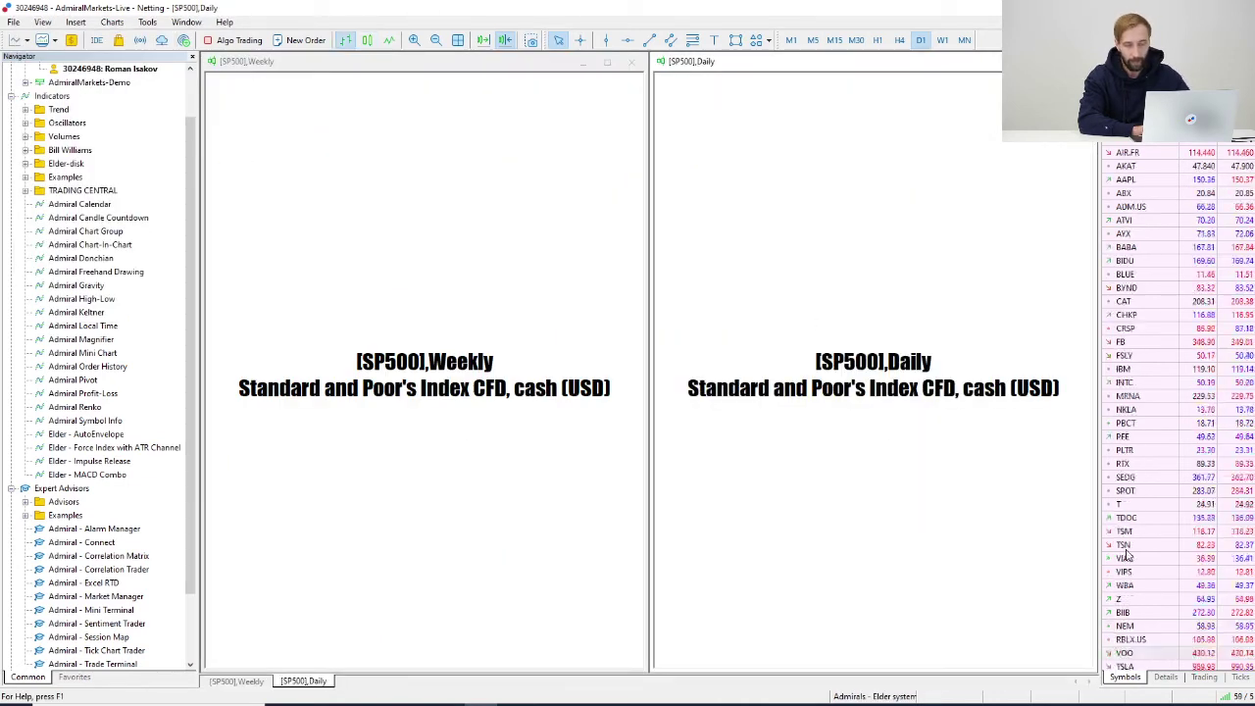
{"action": "left_click_drag", "start_coordinate": [1147, 630], "coordinate": [1016, 583]}
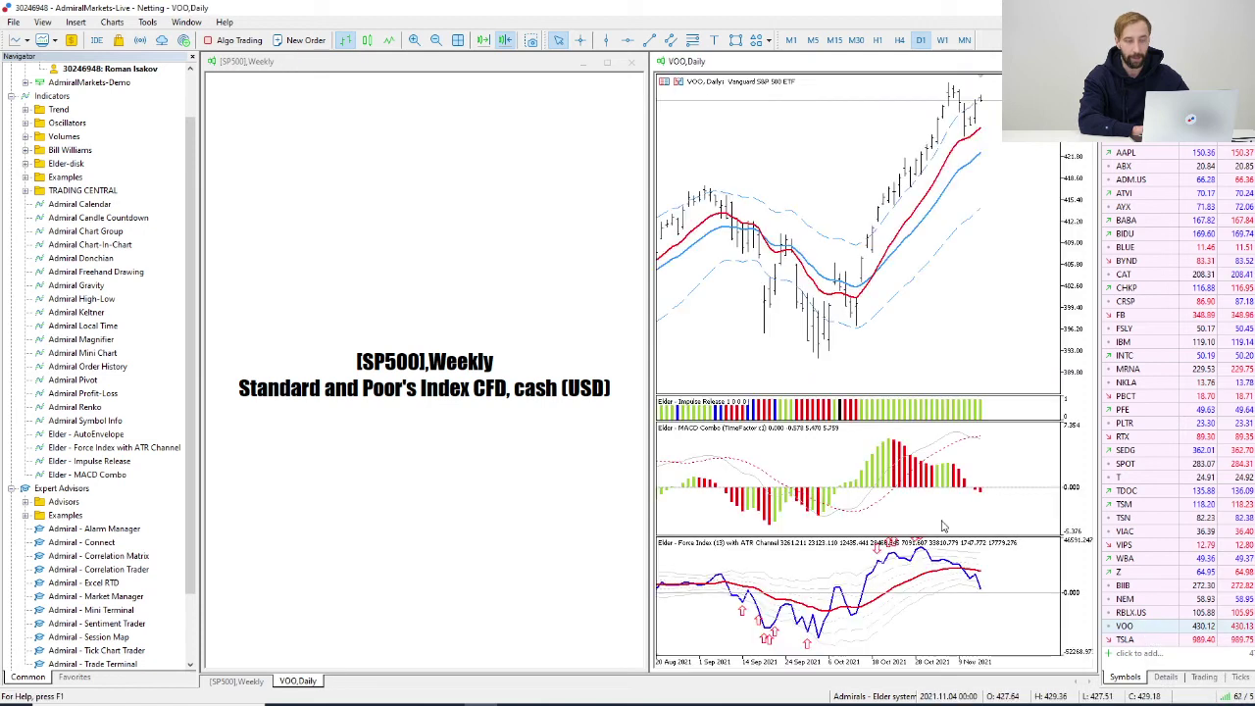
{"action": "left_click_drag", "start_coordinate": [1127, 628], "coordinate": [585, 531]}
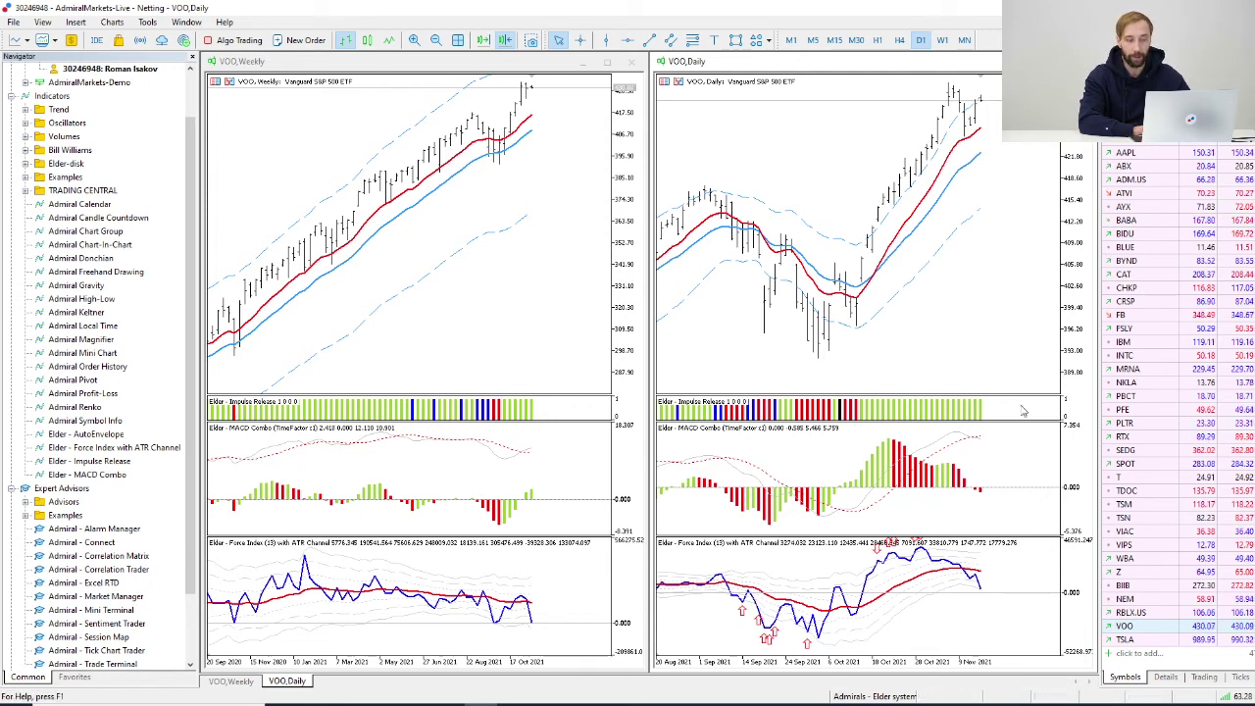
Open a new TSLA daily chart window from Market Watch
{"action": "right_click", "coordinate": [1133, 641]}
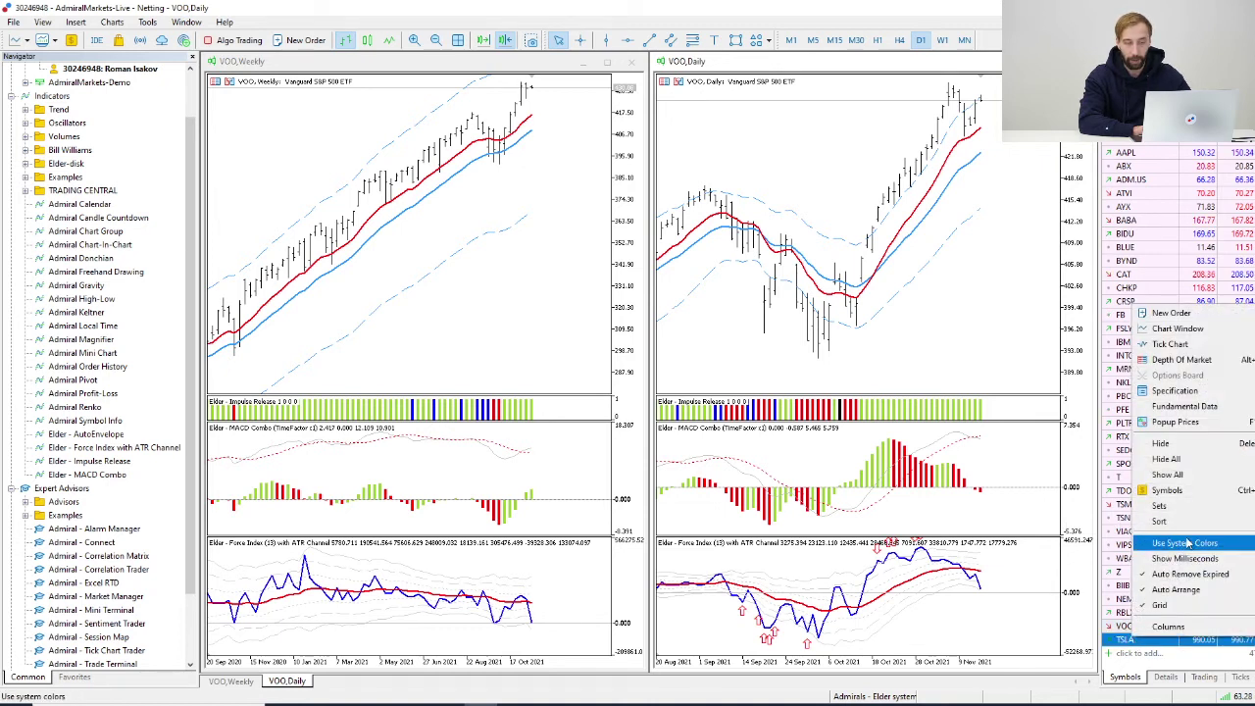
{"action": "left_click", "coordinate": [1186, 329]}
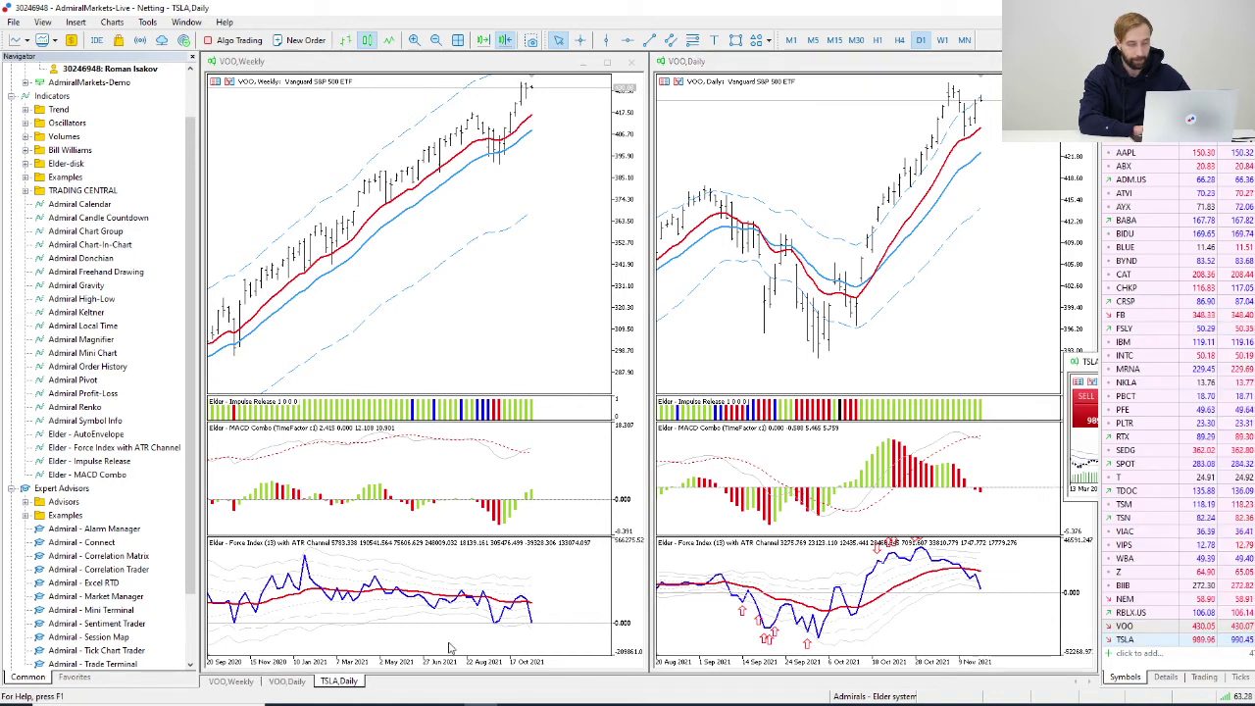
{"action": "left_click", "coordinate": [333, 683]}
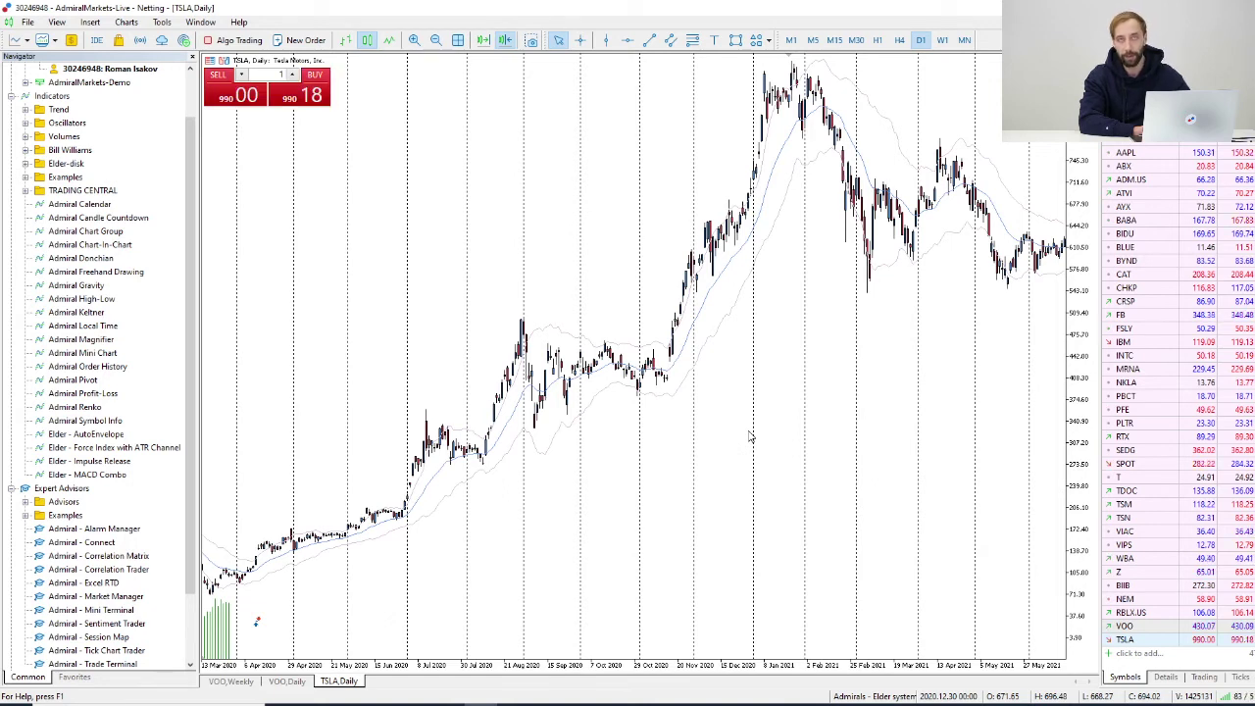
Apply the Admirals - Elder system template to the TSLA chart and jump to the latest bars
{"action": "right_click", "coordinate": [750, 438]}
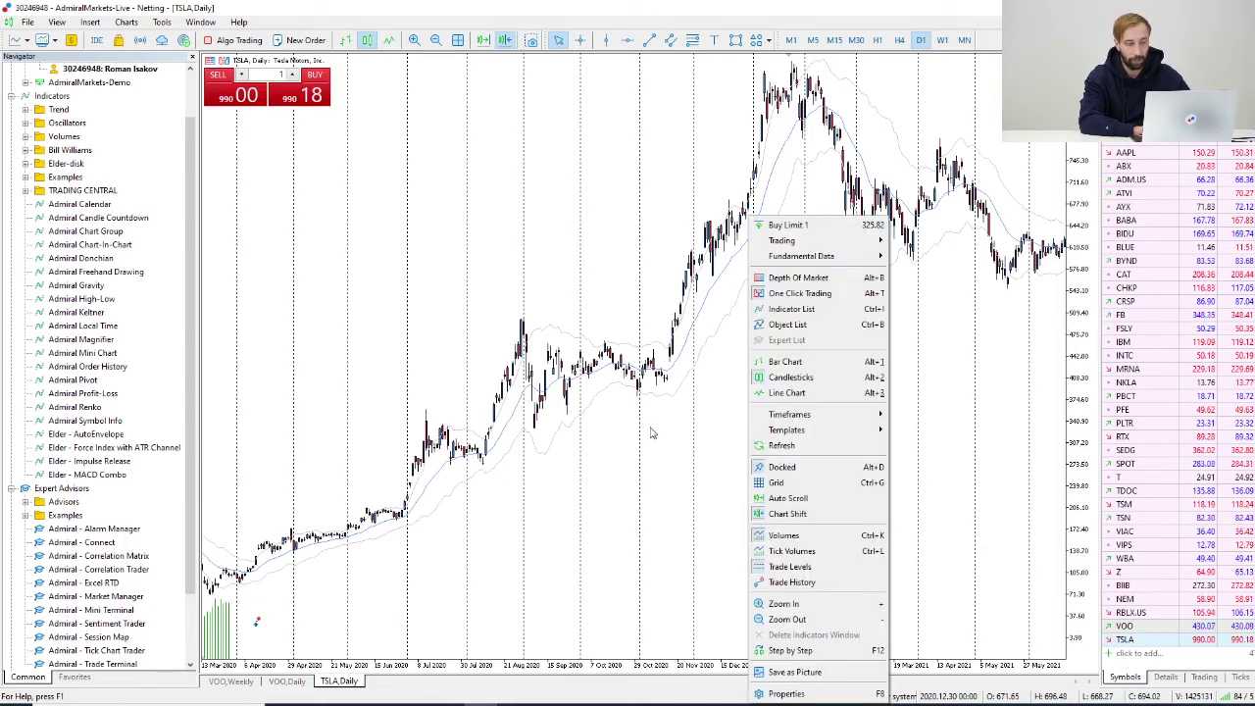
{"action": "mouse_move", "coordinate": [833, 431]}
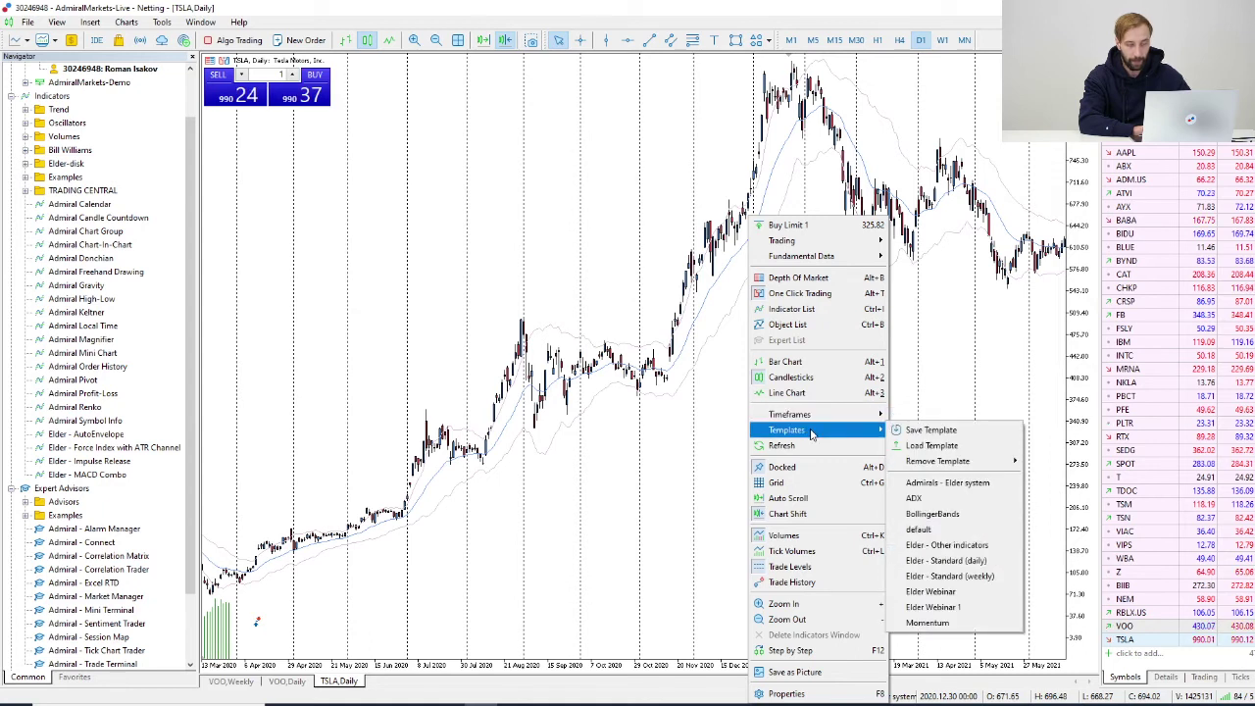
{"action": "left_click", "coordinate": [959, 483]}
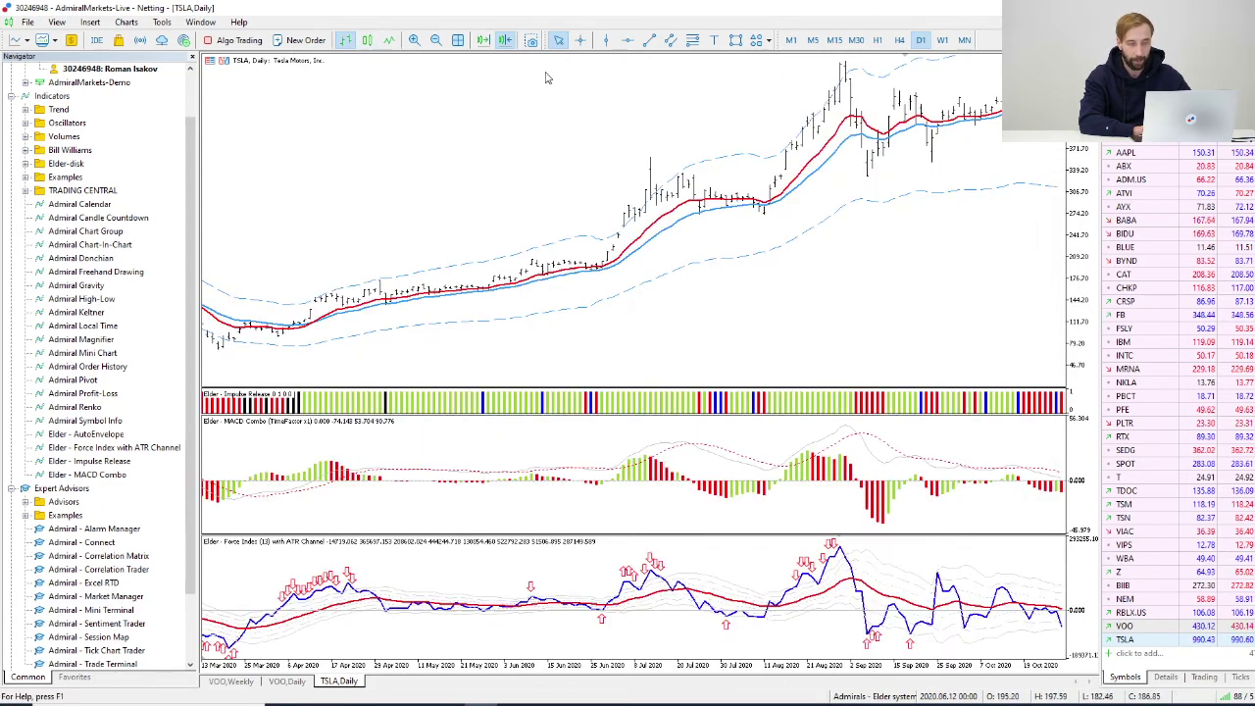
{"action": "left_click", "coordinate": [505, 40]}
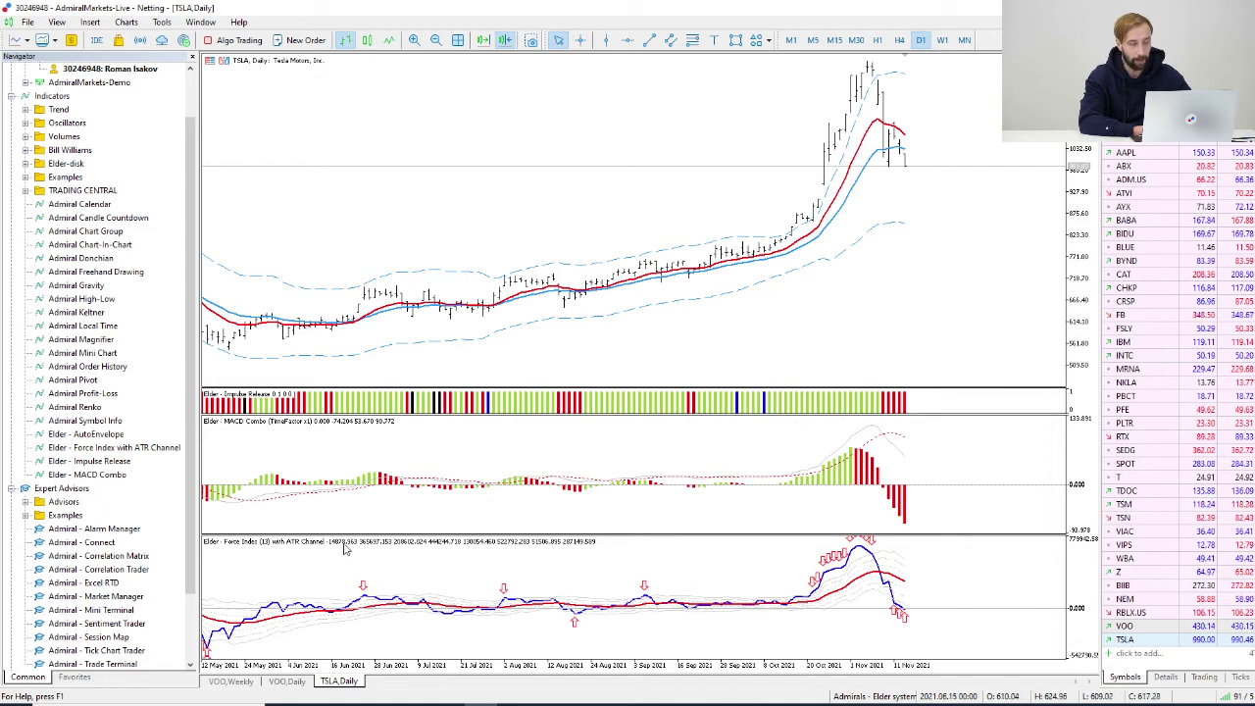
Undock the TSLA chart, switch back to VOO daily and scroll it to earlier dates
{"action": "right_click", "coordinate": [333, 680]}
{"action": "left_click", "coordinate": [363, 636]}
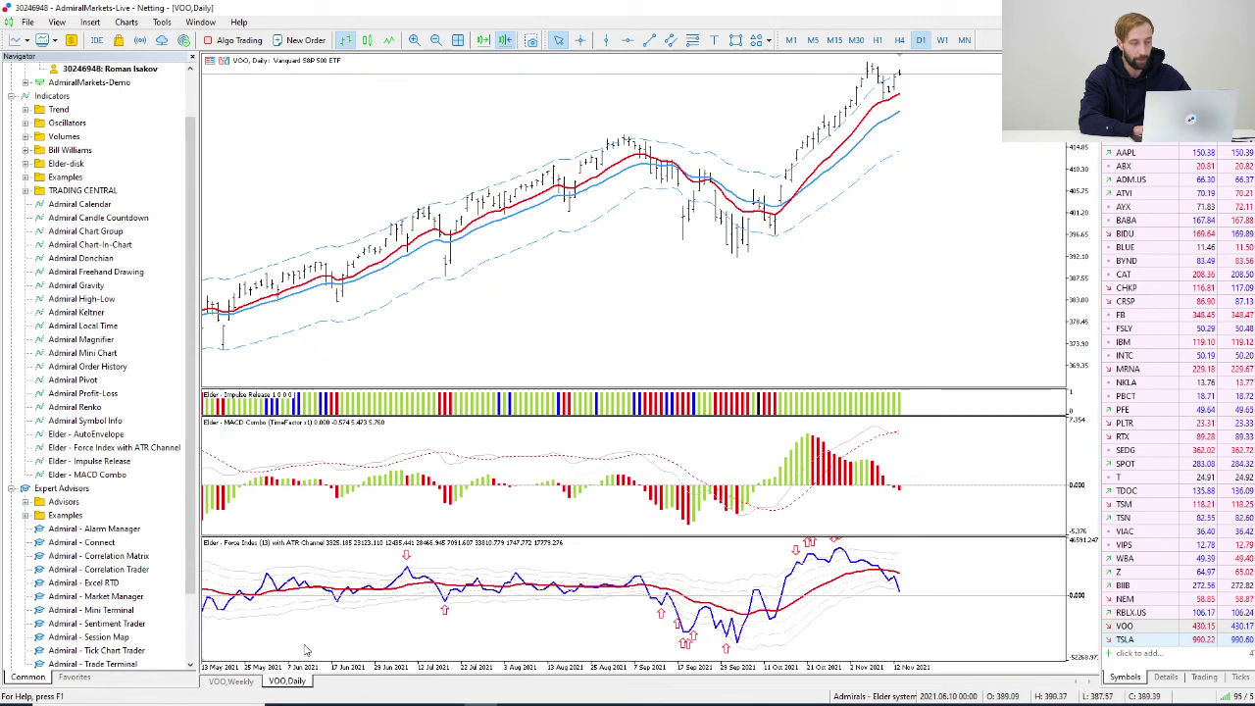
{"action": "left_click", "coordinate": [287, 683]}
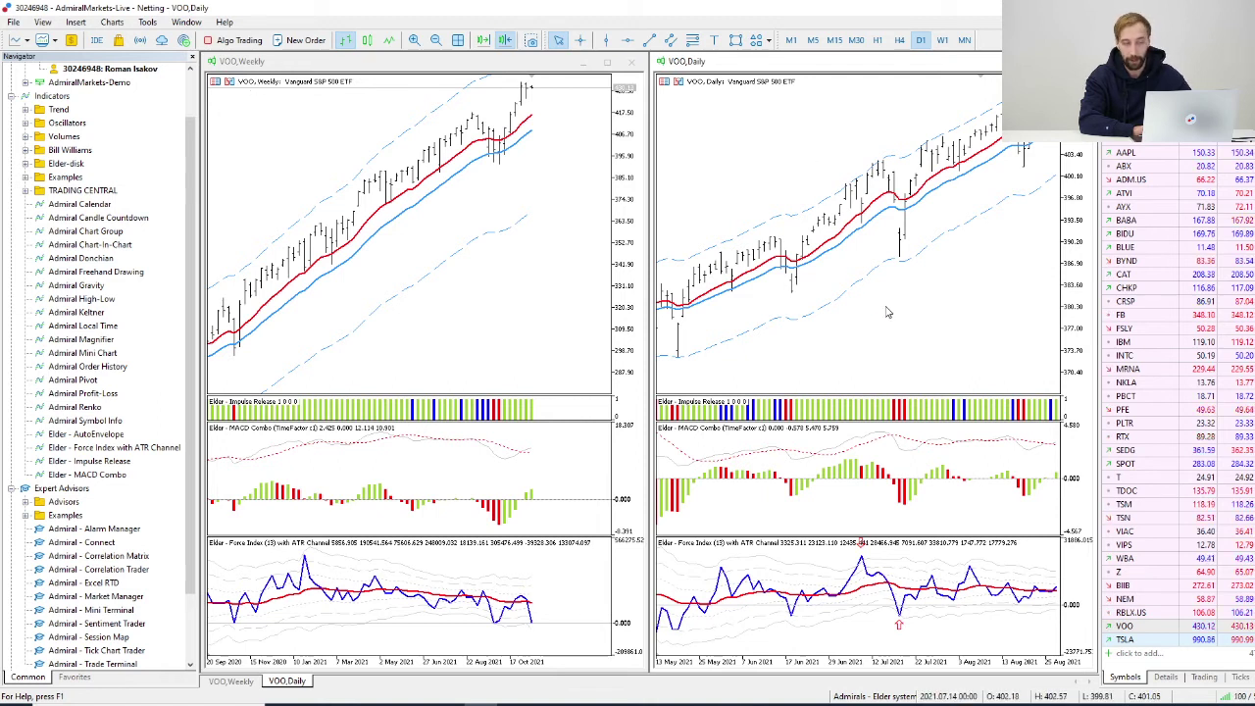
{"action": "left_click_drag", "start_coordinate": [887, 312], "coordinate": [743, 300]}
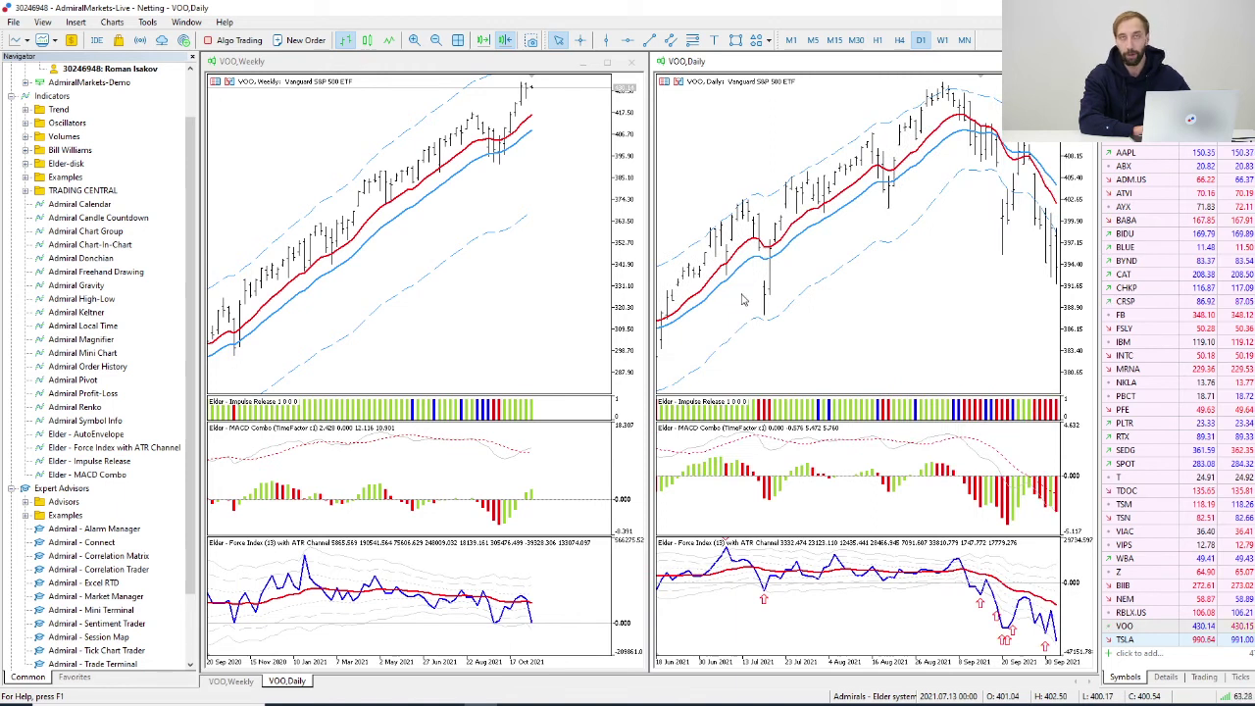